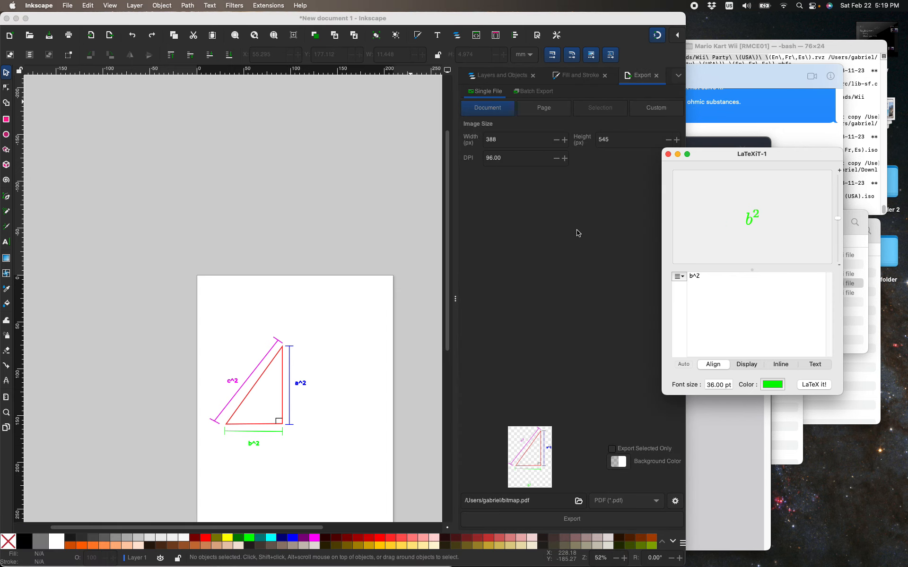
# Close the Colors palette and the LaTeXiT window containing the green b^2 equation.
pyautogui.click(716, 254)
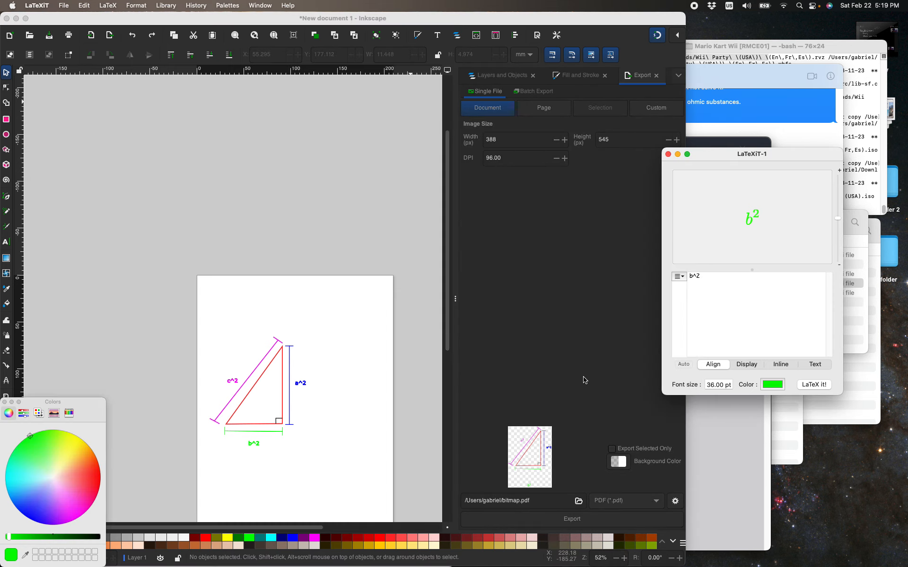
pyautogui.click(3, 406)
pyautogui.click(4, 402)
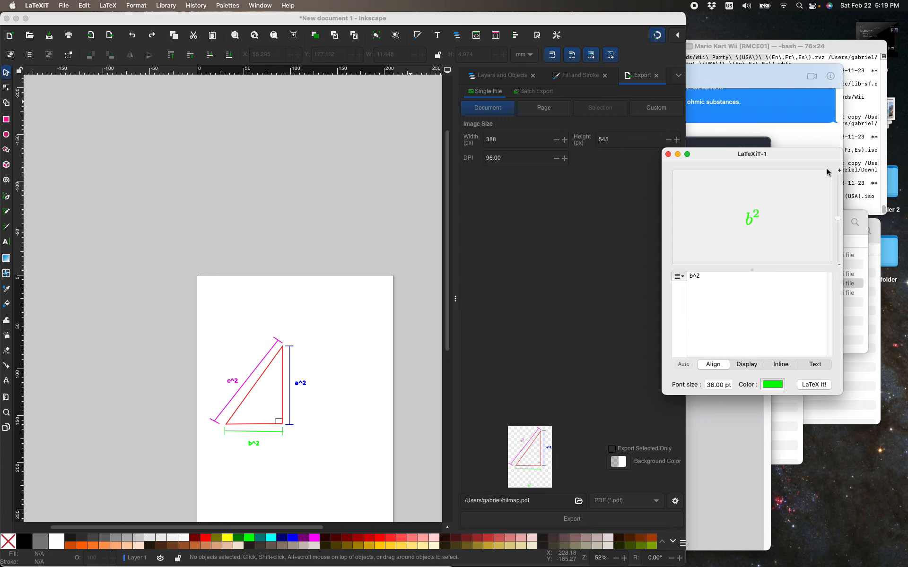
pyautogui.click(667, 154)
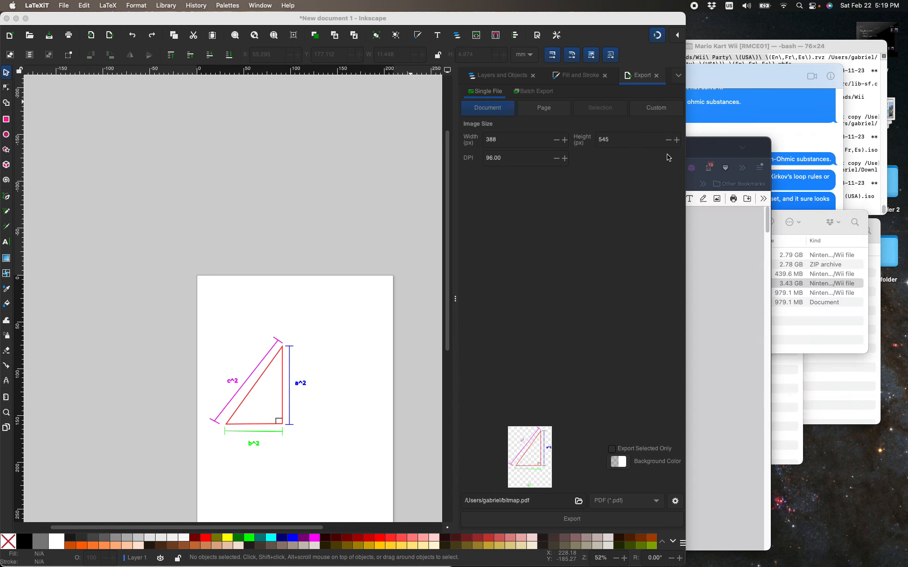
pyautogui.click(395, 197)
pyautogui.press('super+s')
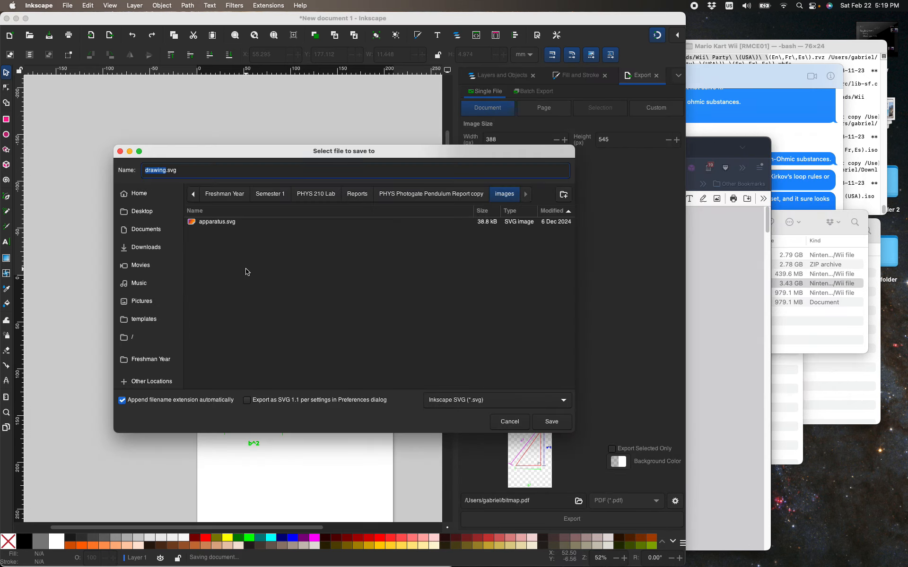
pyautogui.press('Escape')
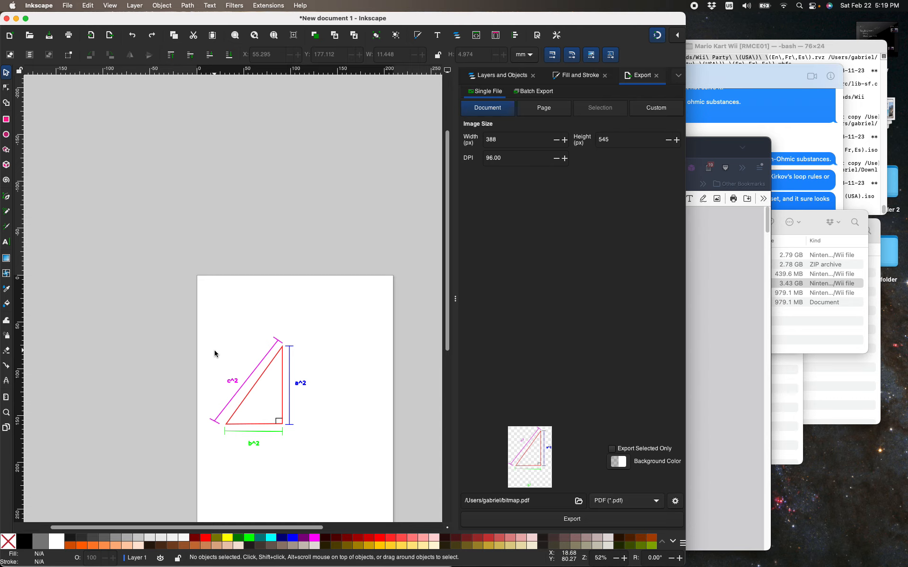
pyautogui.scroll(-3, 290, 399)
pyautogui.scroll(3, 283, 406)
pyautogui.scroll(-3, 265, 403)
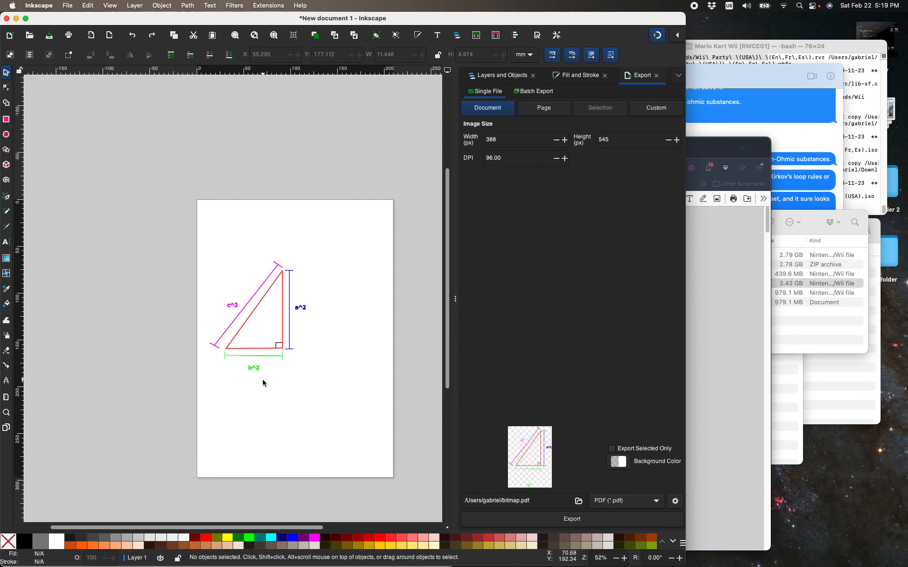
pyautogui.press('alt')
pyautogui.press('super+space')
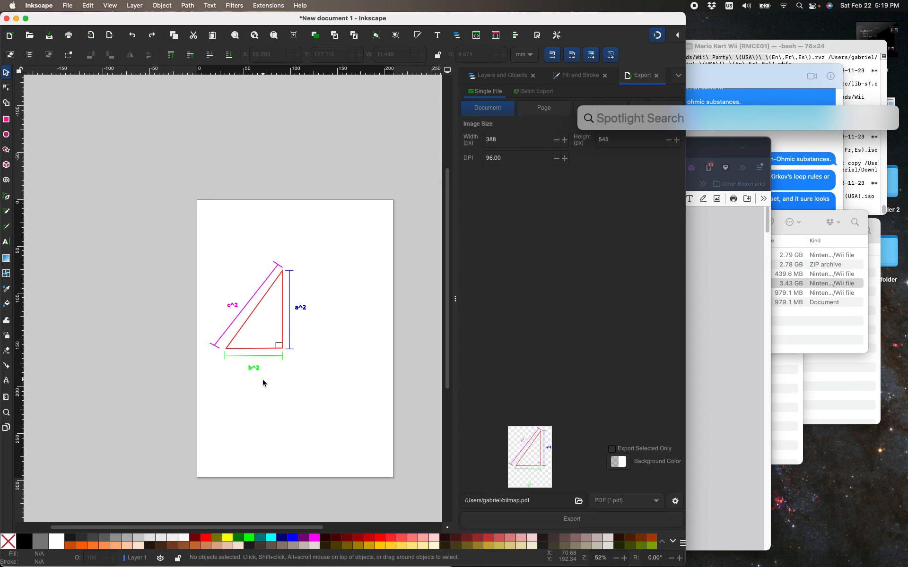
pyautogui.press('Escape')
pyautogui.scroll(2, 284, 334)
pyautogui.scroll(-2, 283, 333)
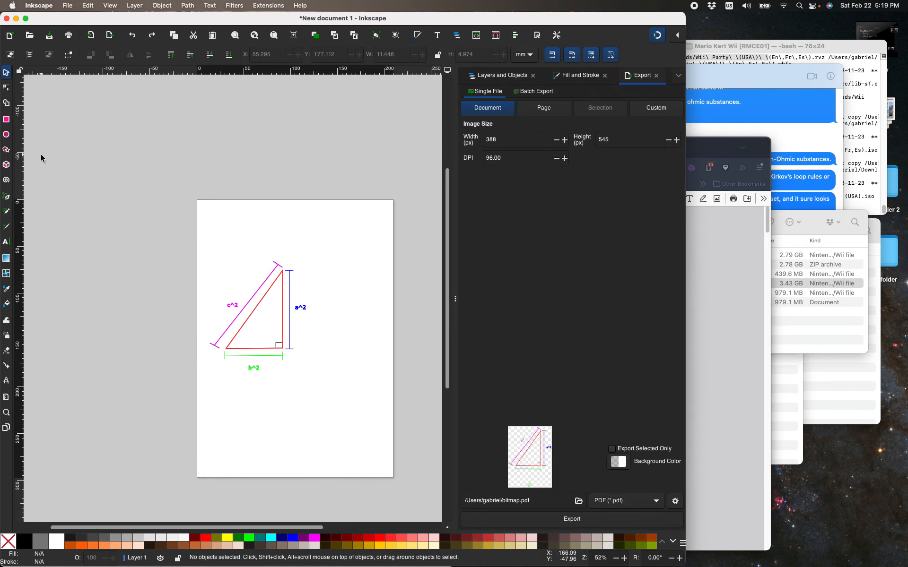
# Open LaTeXiT with an empty equation window.
pyautogui.press('+')
pyautogui.press('+')
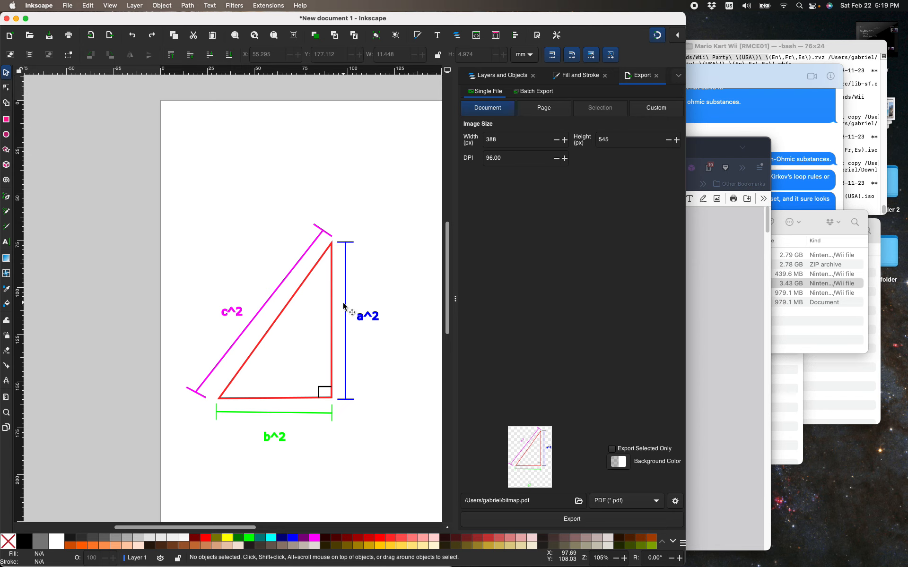
pyautogui.press('alt')
pyautogui.press('super+space')
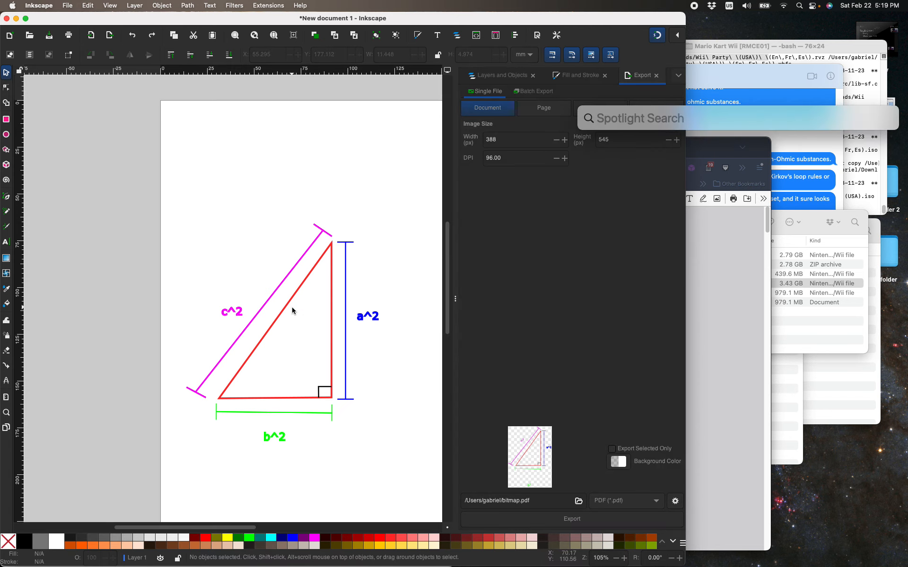
pyautogui.write('l')
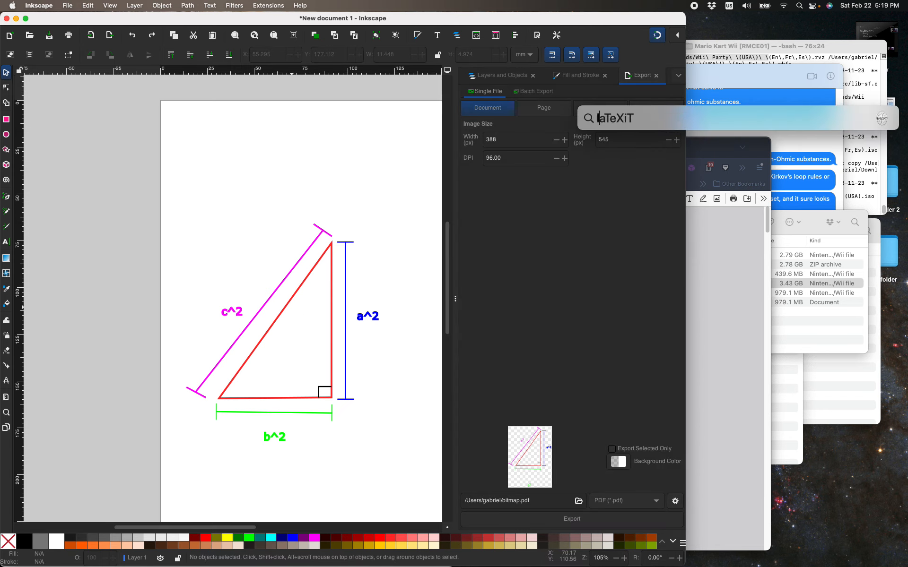
pyautogui.press('Return')
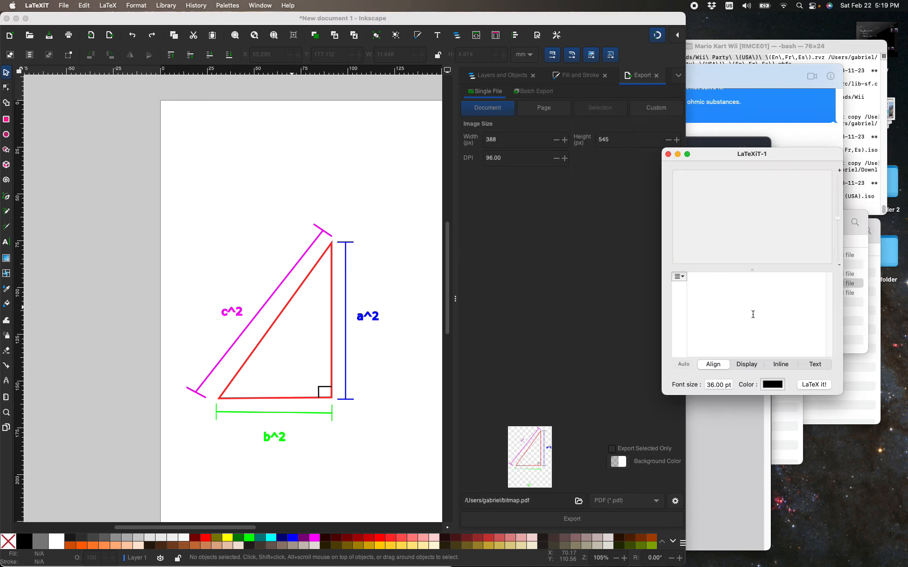
# Examine the equation window's modes, body templates and font size, keeping Align mode, and close the window.
pyautogui.click(752, 366)
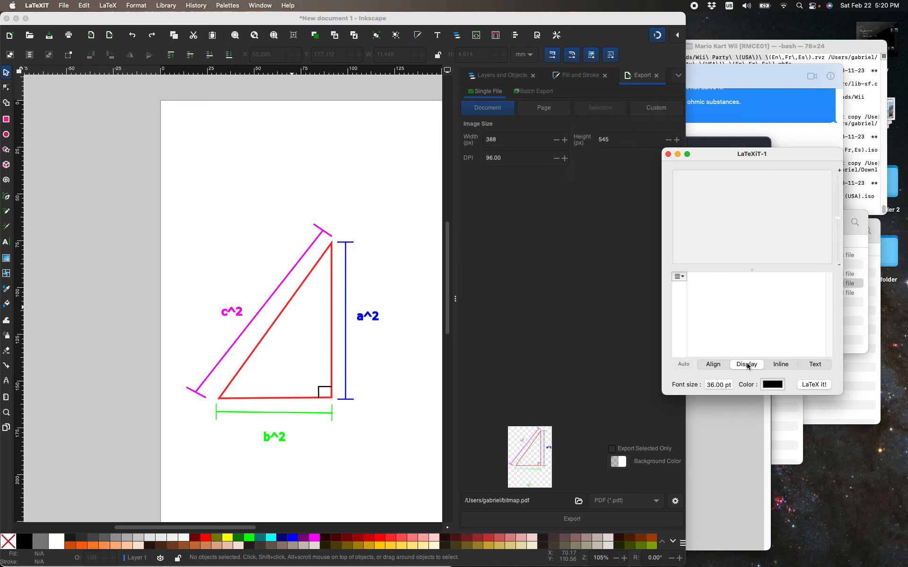
pyautogui.click(713, 366)
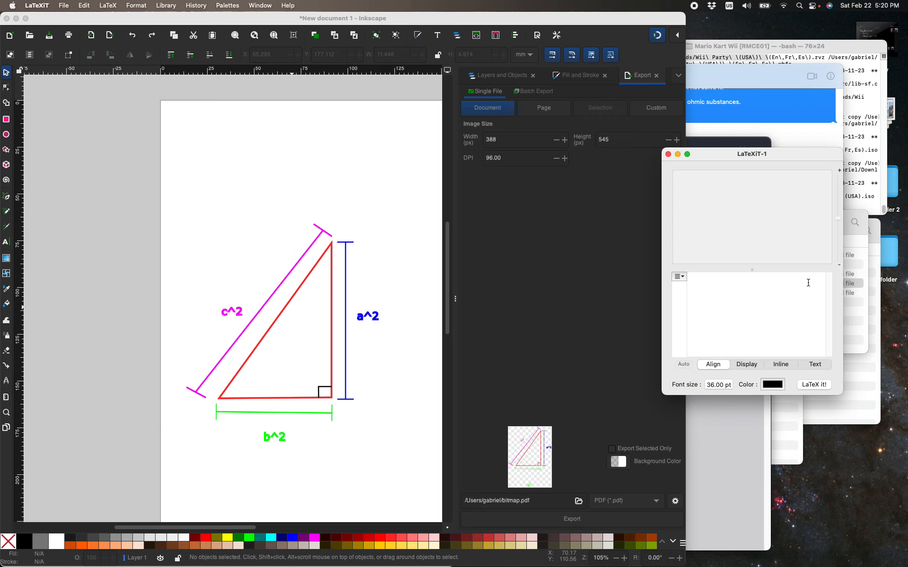
pyautogui.click(681, 279)
pyautogui.click(681, 279)
pyautogui.click(728, 384)
pyautogui.click(724, 298)
pyautogui.moveTo(737, 157); pyautogui.dragTo(674, 202)
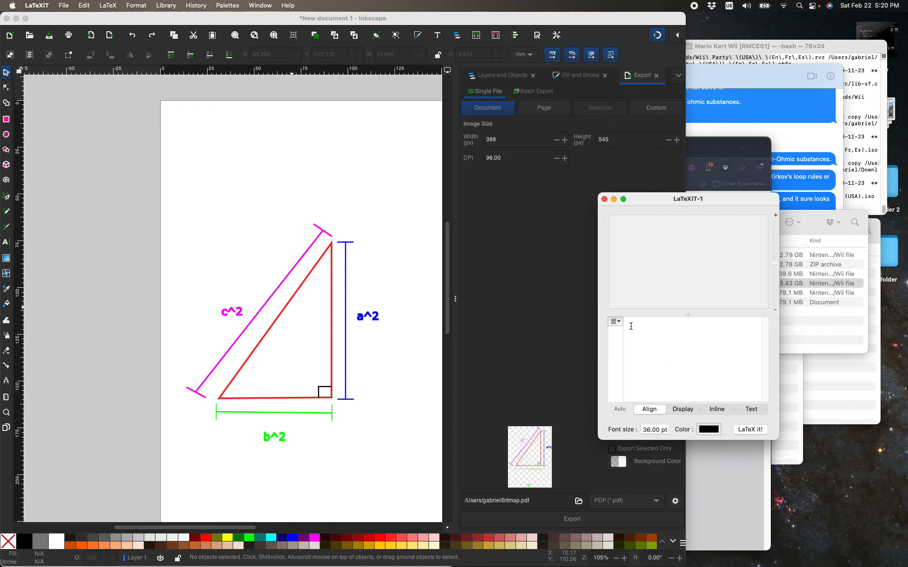
pyautogui.click(615, 321)
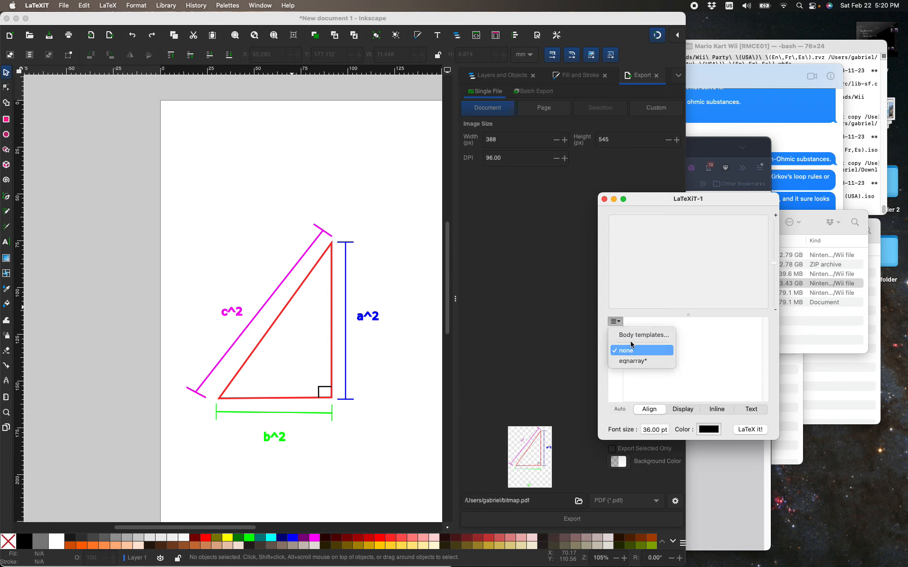
pyautogui.click(630, 345)
pyautogui.click(615, 322)
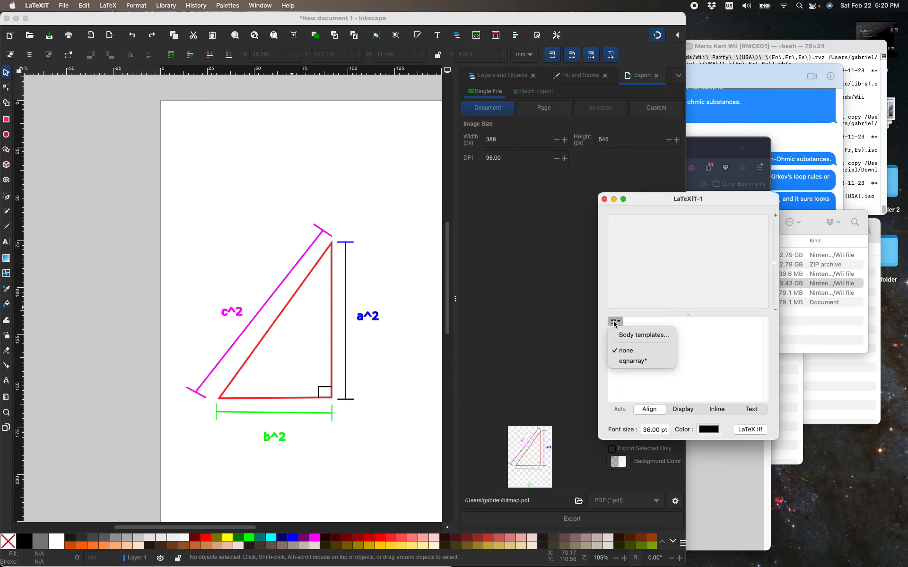
pyautogui.click(605, 199)
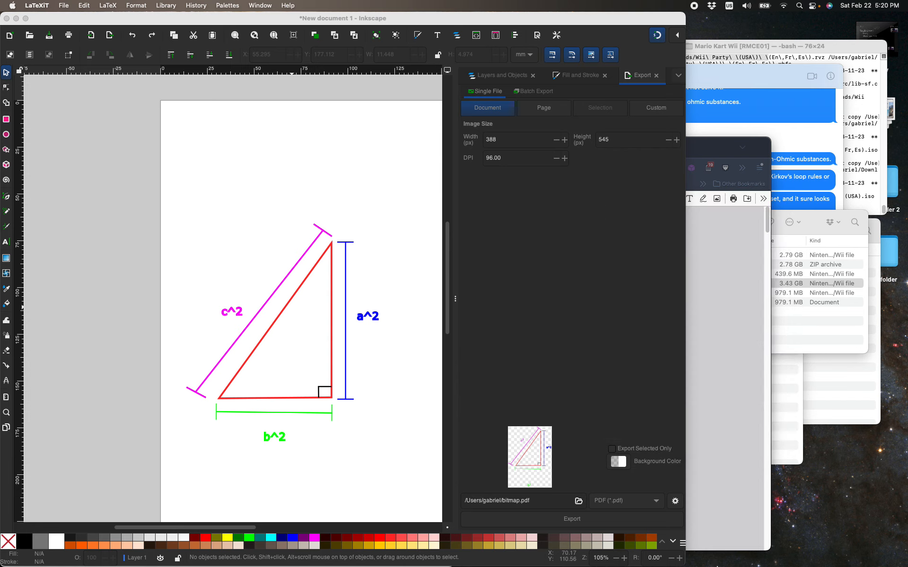
# Launch LaTeXiT and typeset the equation c^2 in Align mode.
pyautogui.press('super+space')
pyautogui.write('l')
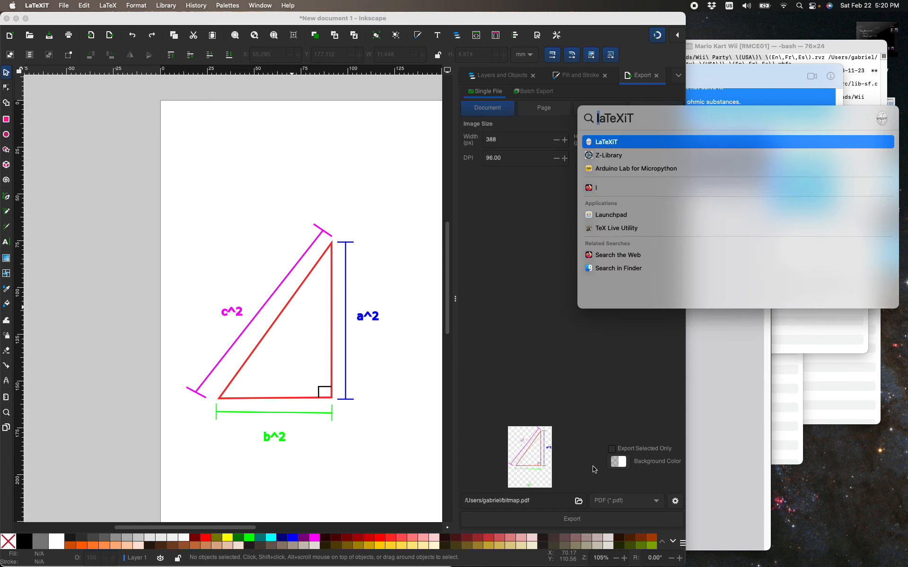
pyautogui.press('Return')
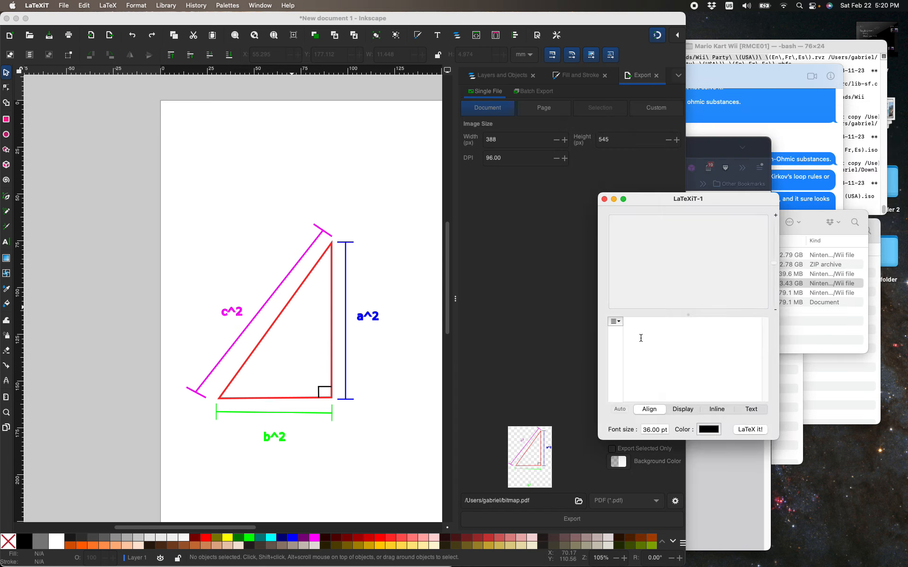
pyautogui.write('f')
pyautogui.click(757, 432)
# Place the typeset black c² equation in the Inkscape drawing, just above the magenta c^2 label.
pyautogui.moveTo(690, 263)
pyautogui.mouseDown()
pyautogui.moveTo(332, 476)
pyautogui.moveTo(493, 373)
pyautogui.moveTo(683, 279)
pyautogui.moveTo(648, 273)
pyautogui.moveTo(674, 260)
pyautogui.moveTo(687, 265)
pyautogui.moveTo(680, 274)
pyautogui.mouseUp()
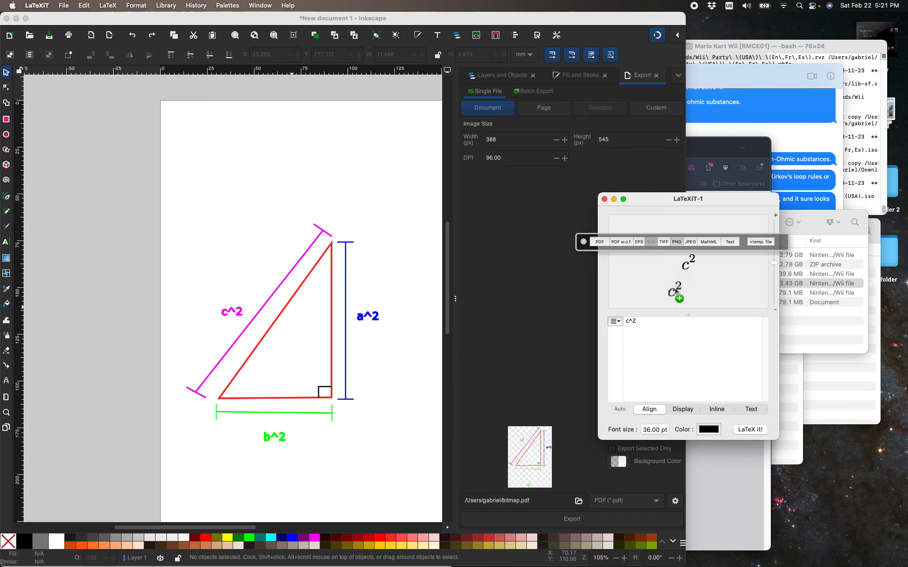
pyautogui.moveTo(674, 287); pyautogui.dragTo(285, 320)
pyautogui.click(742, 258)
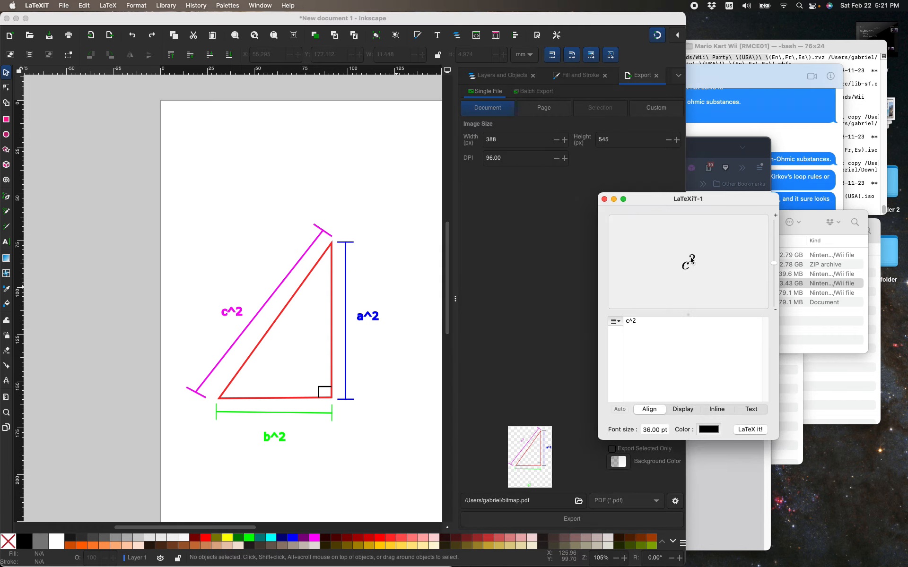
pyautogui.moveTo(690, 259); pyautogui.dragTo(226, 284)
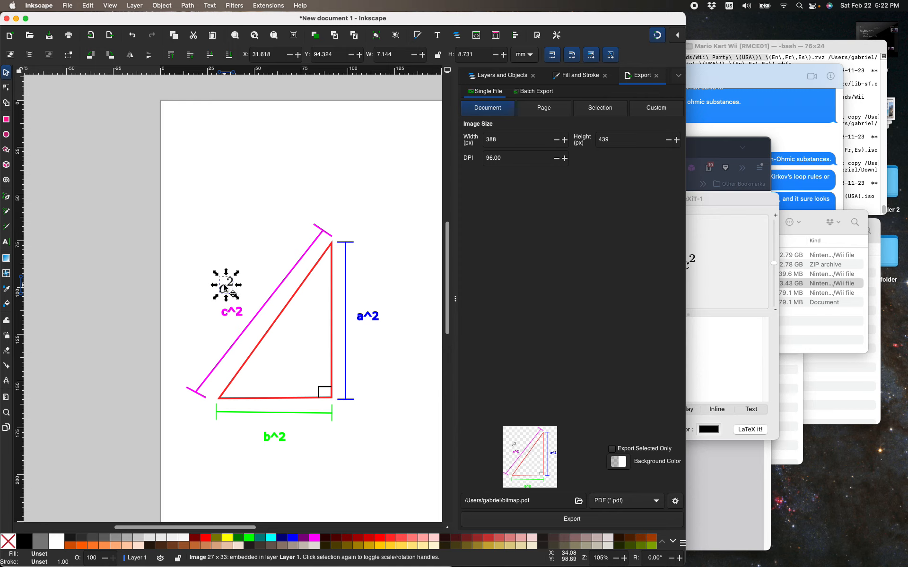
pyautogui.moveTo(226, 287)
pyautogui.mouseDown()
pyautogui.moveTo(236, 296)
pyautogui.moveTo(222, 277)
pyautogui.mouseUp()
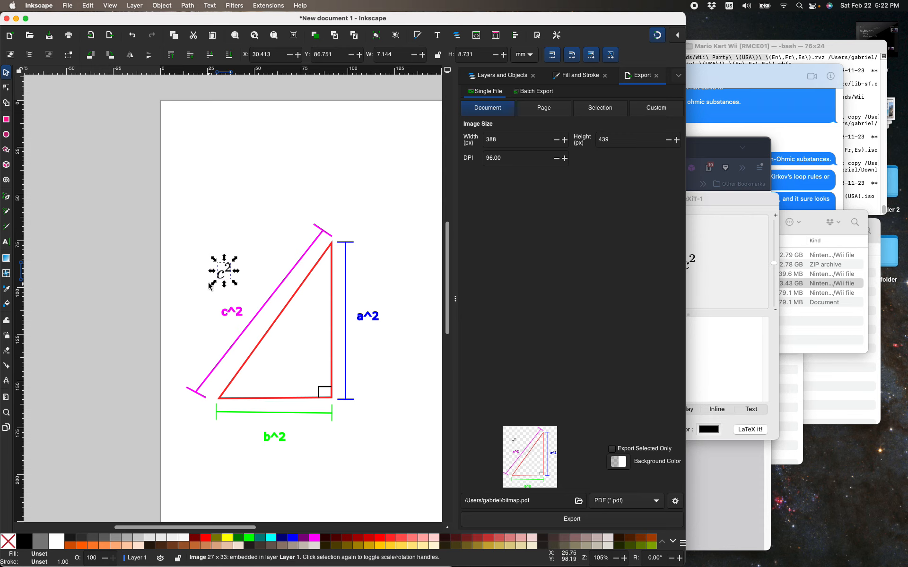
# Move the imported black c² image closer to the hypotenuse's dimension line and delete it from the drawing.
pyautogui.scroll(1, 206, 294)
pyautogui.scroll(1, 206, 294)
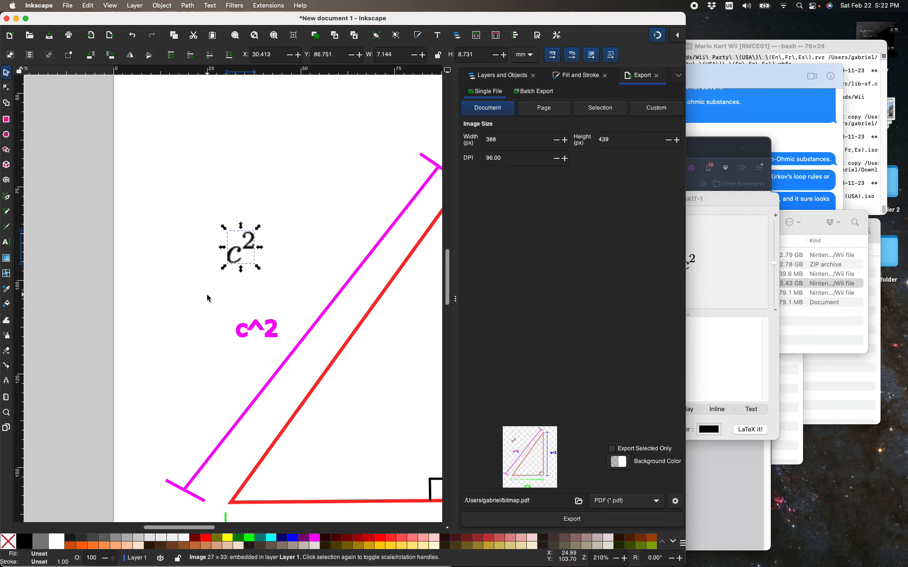
pyautogui.moveTo(227, 265); pyautogui.dragTo(244, 286)
pyautogui.moveTo(224, 247); pyautogui.dragTo(260, 267)
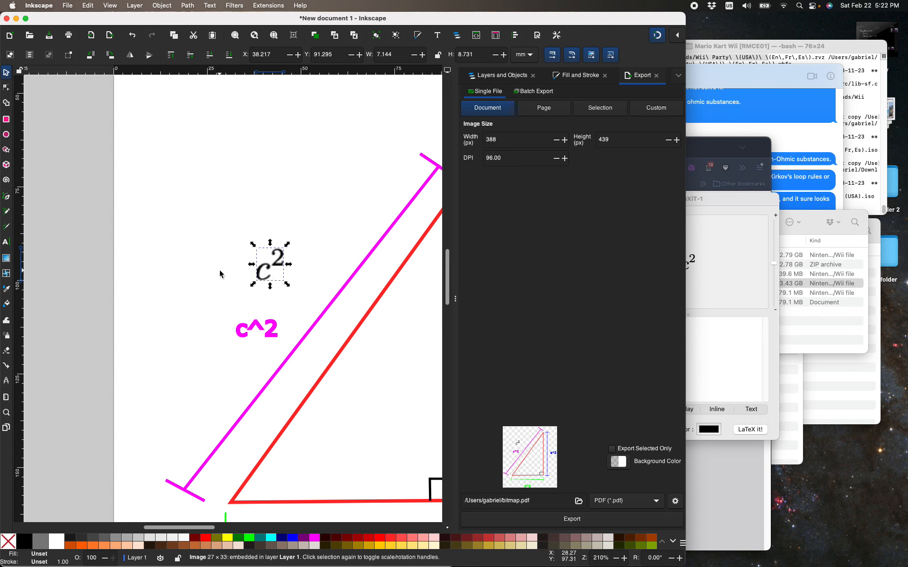
pyautogui.press('Delete')
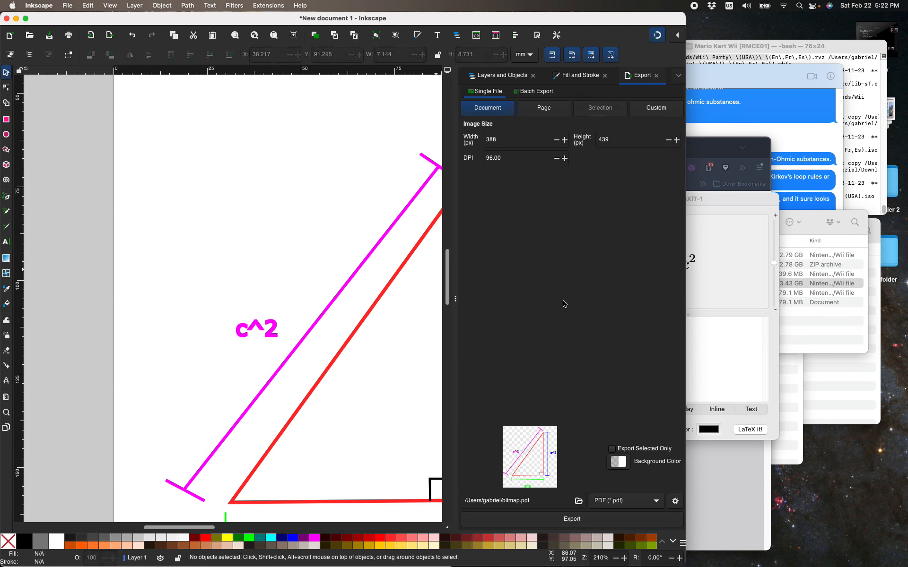
# Set the LaTeXiT equation's colour to the magenta sampled from the drawing's c^2 label and typeset c^2 again.
pyautogui.click(718, 300)
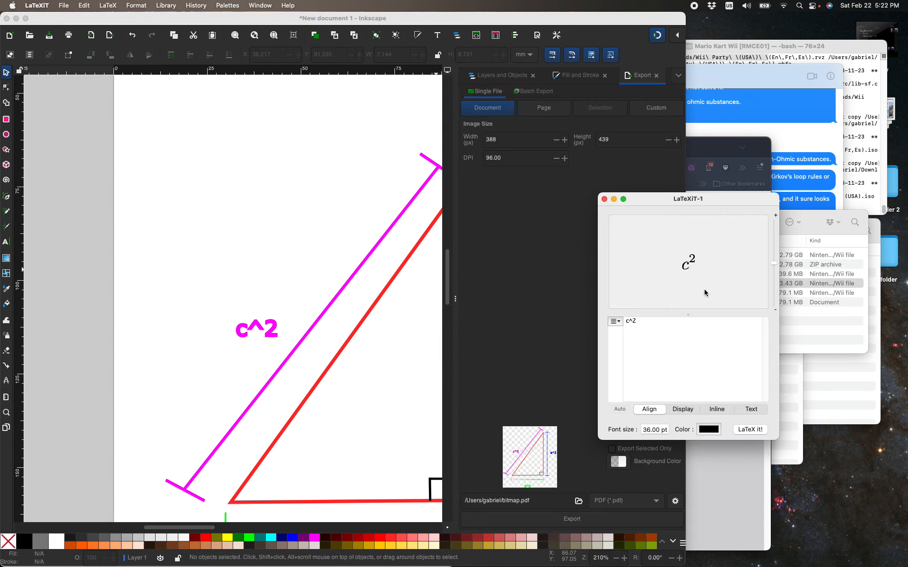
pyautogui.click(714, 429)
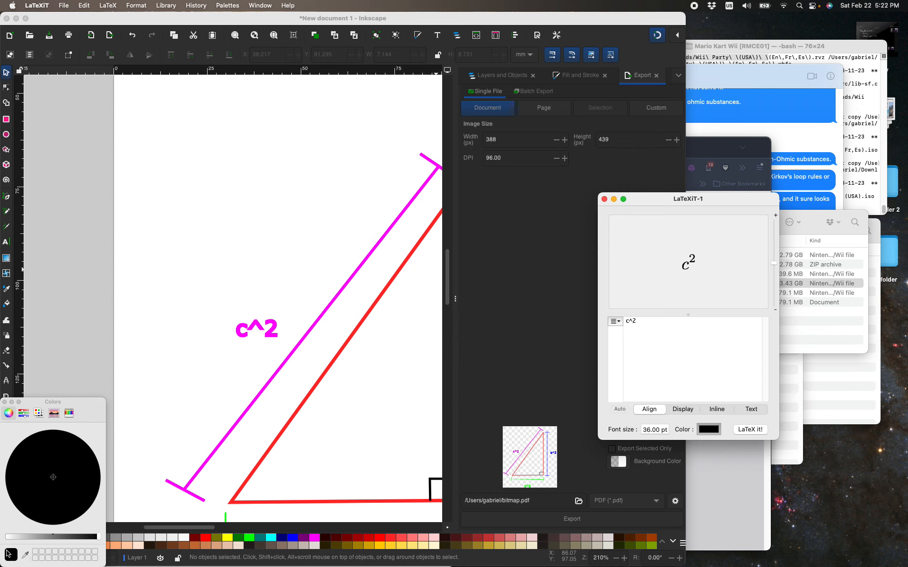
pyautogui.click(25, 558)
pyautogui.click(257, 324)
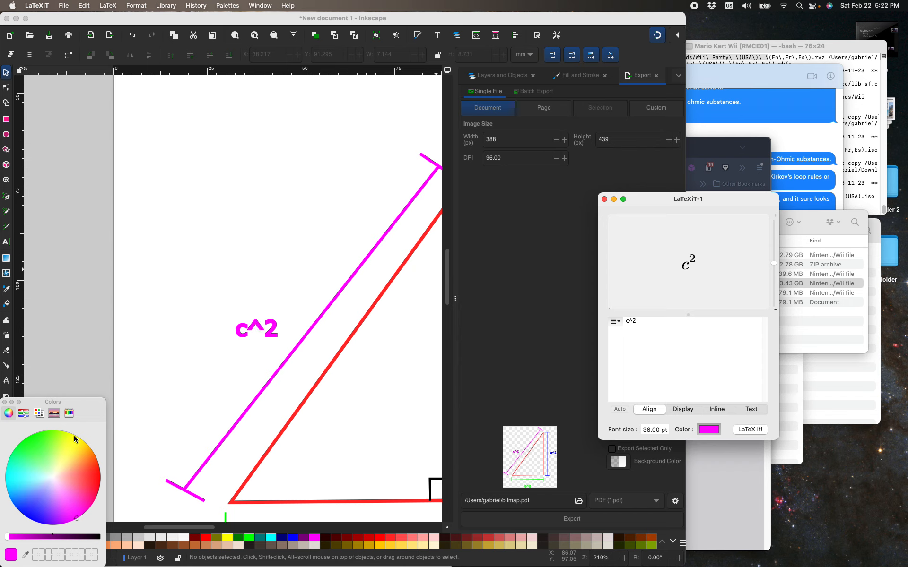
pyautogui.moveTo(87, 412)
pyautogui.mouseDown()
pyautogui.moveTo(121, 359)
pyautogui.moveTo(120, 376)
pyautogui.moveTo(100, 382)
pyautogui.moveTo(84, 415)
pyautogui.mouseUp()
pyautogui.click(25, 554)
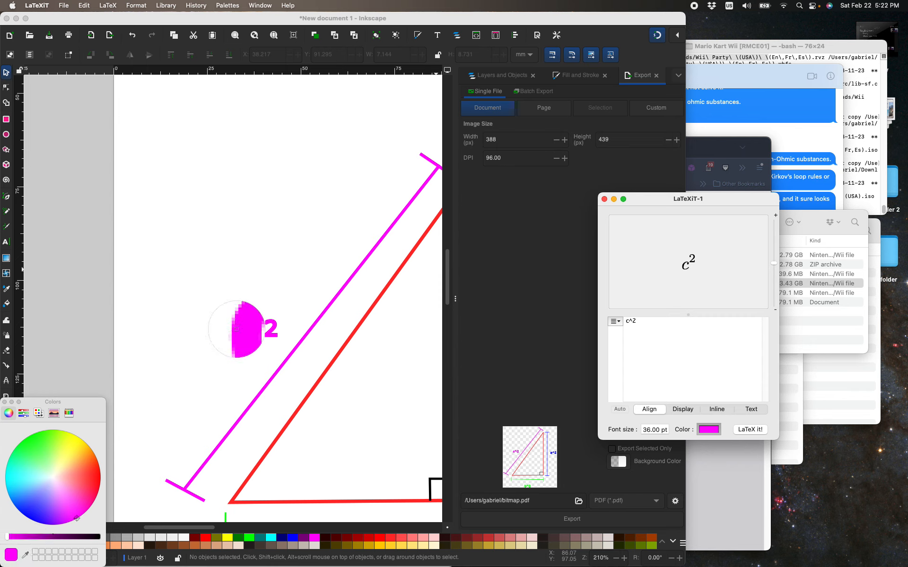
pyautogui.click(238, 333)
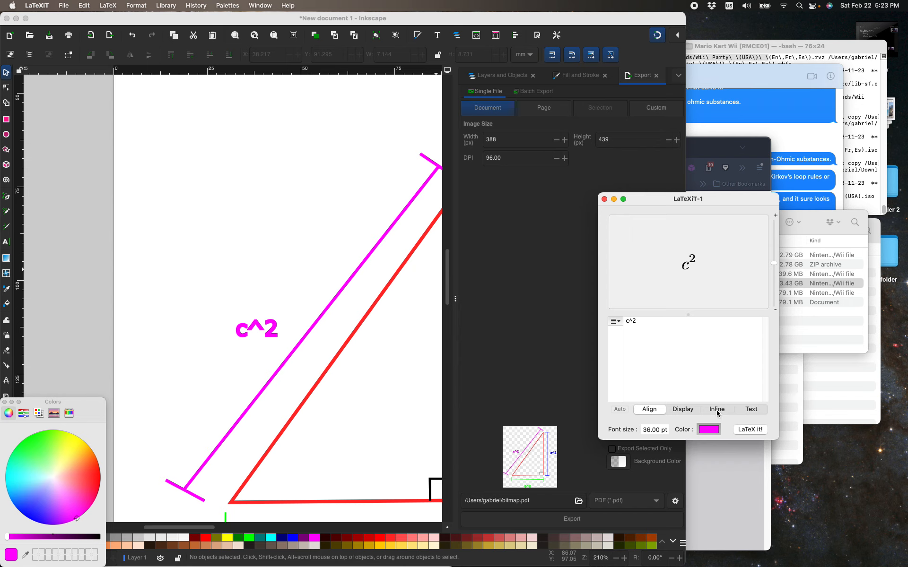
pyautogui.click(743, 432)
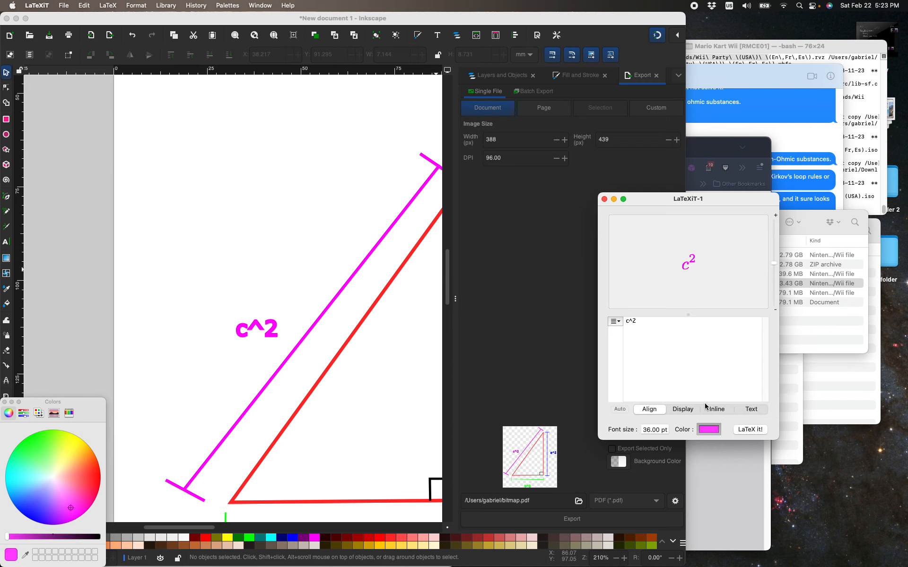
# Place the magenta c² equation in the Inkscape drawing above the c^2 label, at about X 31, Y 93 mm.
pyautogui.moveTo(690, 266); pyautogui.dragTo(283, 299)
pyautogui.click(303, 333)
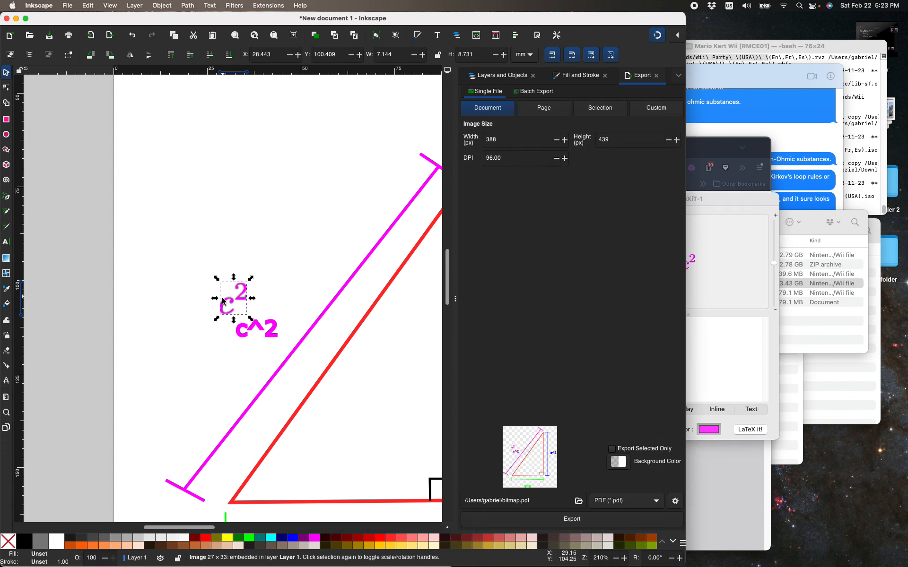
pyautogui.moveTo(223, 301); pyautogui.dragTo(233, 273)
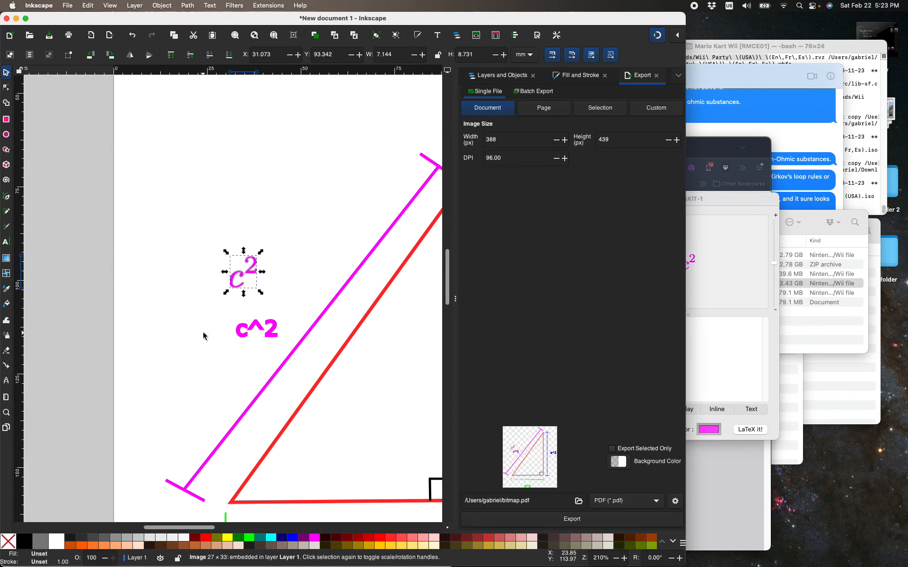
# Delete the plain-text c^2 label and move the magenta c² image into its place, at about X 38, Y 103 mm.
pyautogui.moveTo(206, 314); pyautogui.dragTo(287, 356)
pyautogui.press('Delete')
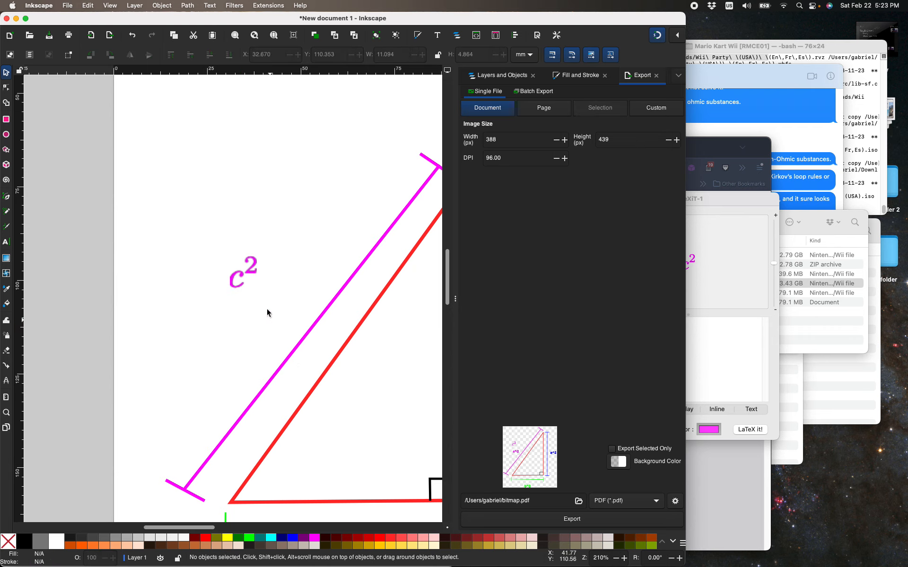
pyautogui.moveTo(217, 257); pyautogui.dragTo(280, 317)
pyautogui.moveTo(224, 221); pyautogui.dragTo(285, 313)
pyautogui.moveTo(248, 267); pyautogui.dragTo(251, 270)
pyautogui.moveTo(199, 247); pyautogui.dragTo(296, 260)
pyautogui.hotkey('ctrl', 'z')
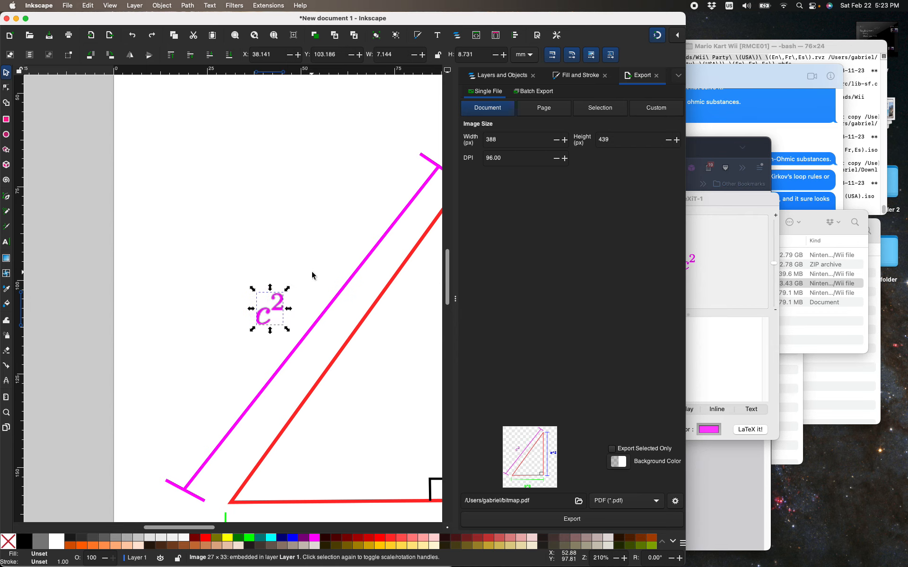
pyautogui.click(311, 271)
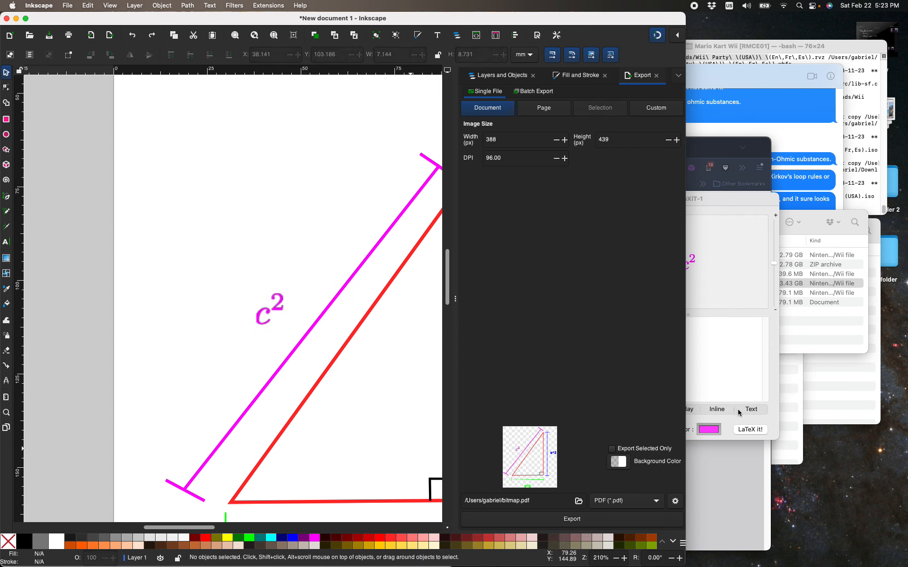
# Set the LaTeXiT equation's colour to the green sampled from the drawing's b^2 label and typeset b^2.
pyautogui.click(730, 438)
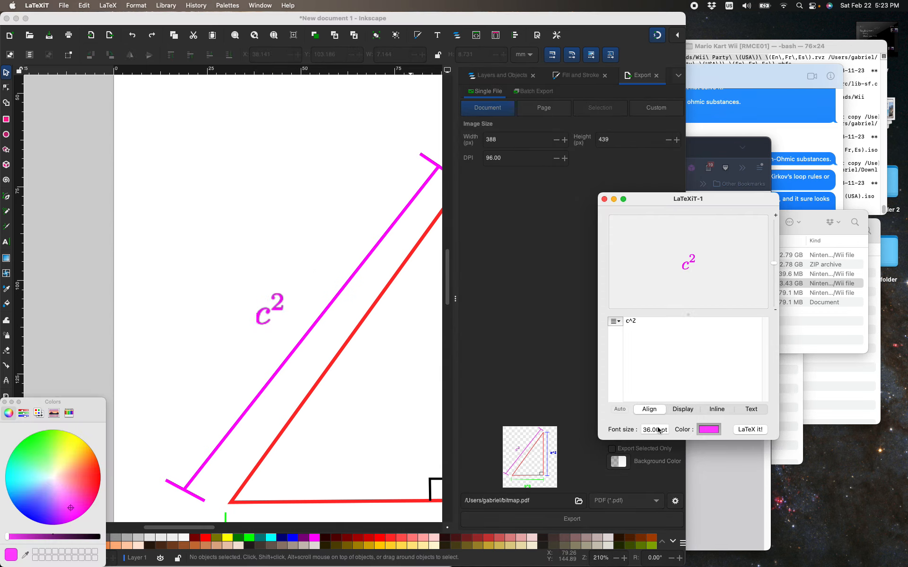
pyautogui.click(208, 485)
pyautogui.scroll(-1, 182, 431)
pyautogui.scroll(15, 182, 431)
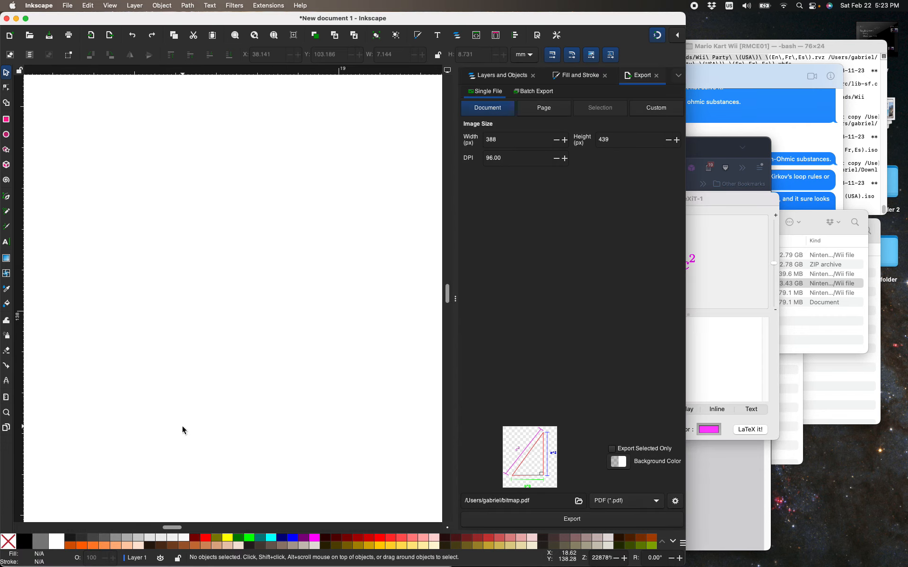
pyautogui.scroll(-4, 201, 409)
pyautogui.scroll(-10, 201, 405)
pyautogui.moveTo(181, 525); pyautogui.dragTo(251, 527)
pyautogui.scroll(-8, 248, 430)
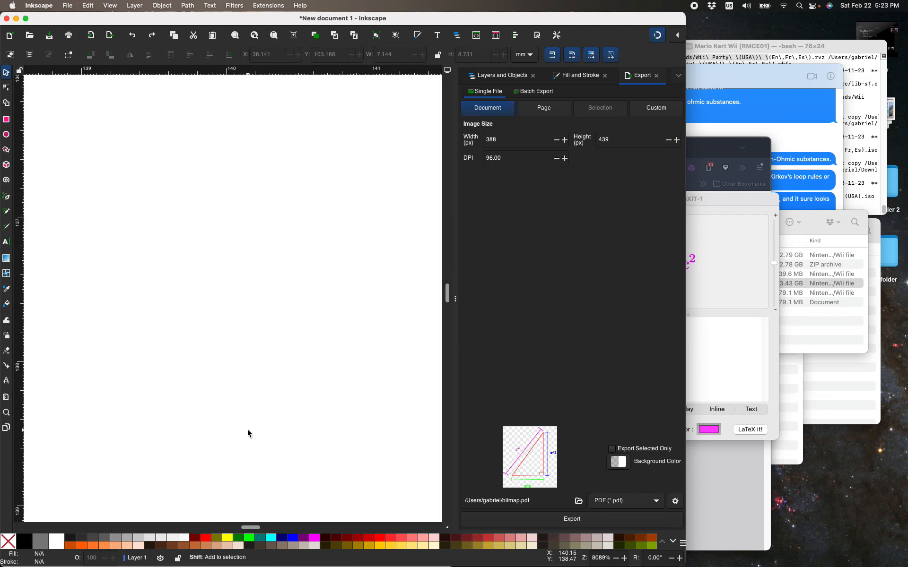
pyautogui.scroll(-6, 246, 424)
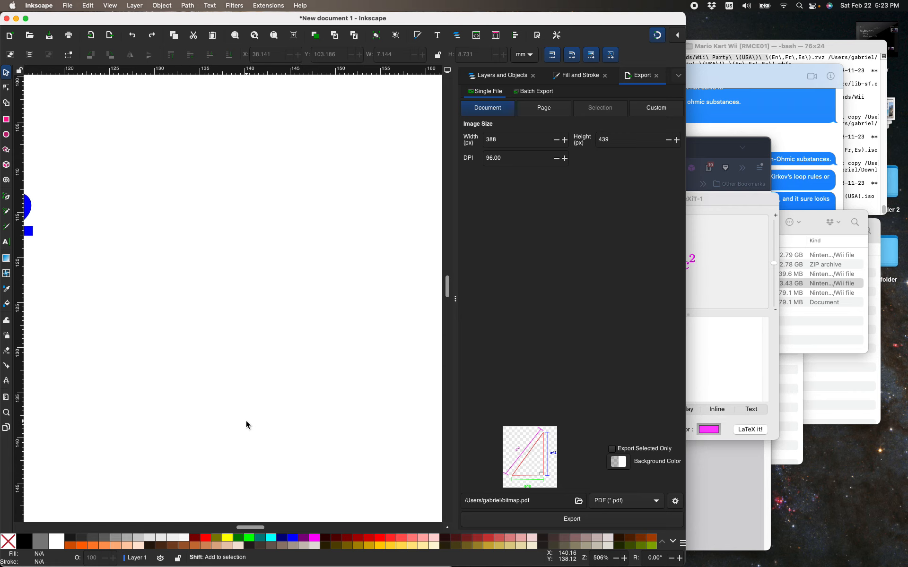
pyautogui.scroll(-1, 246, 421)
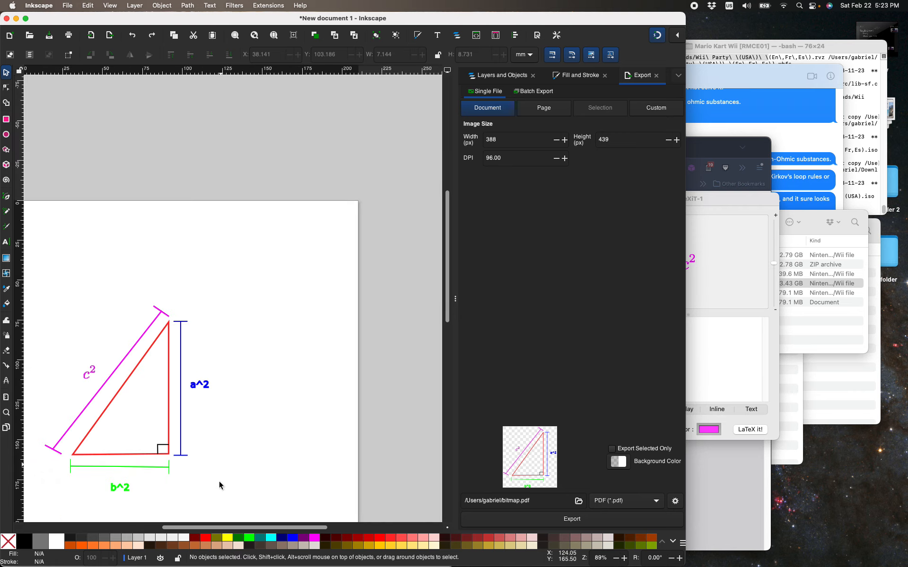
pyautogui.moveTo(234, 527); pyautogui.dragTo(162, 506)
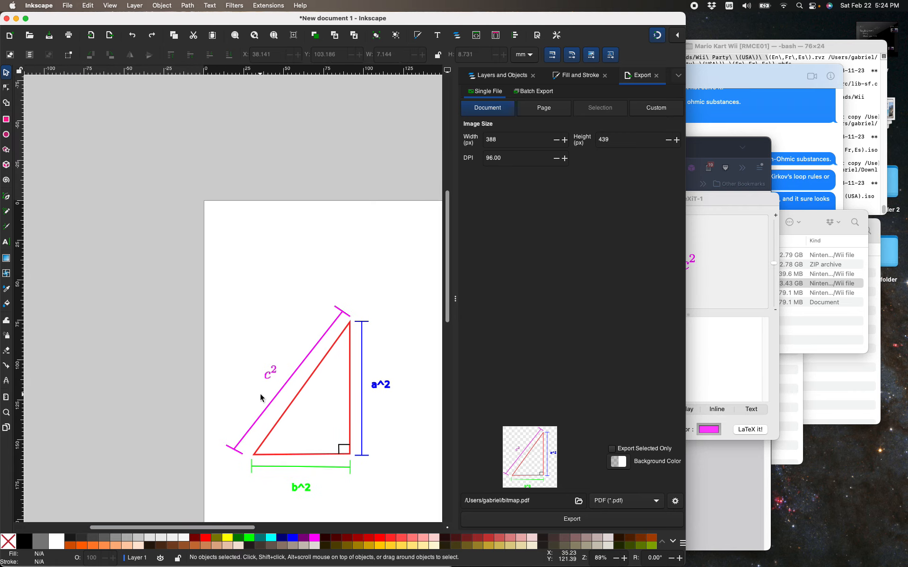
pyautogui.scroll(-4, 314, 484)
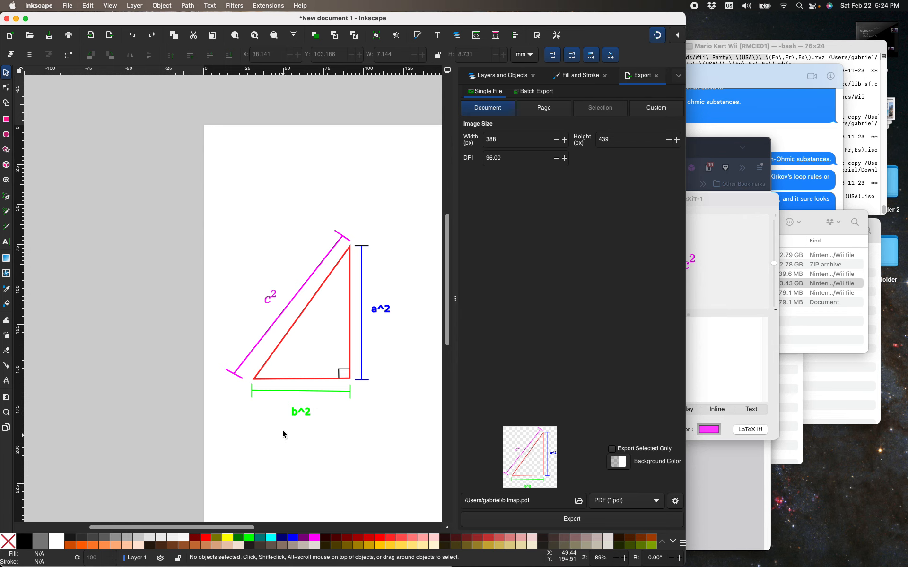
pyautogui.moveTo(284, 406); pyautogui.dragTo(319, 425)
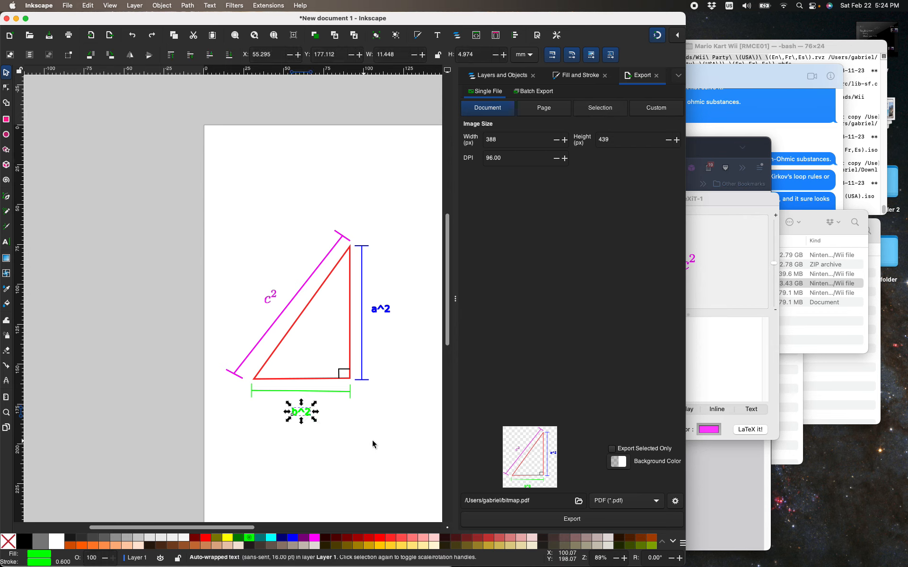
pyautogui.click(701, 353)
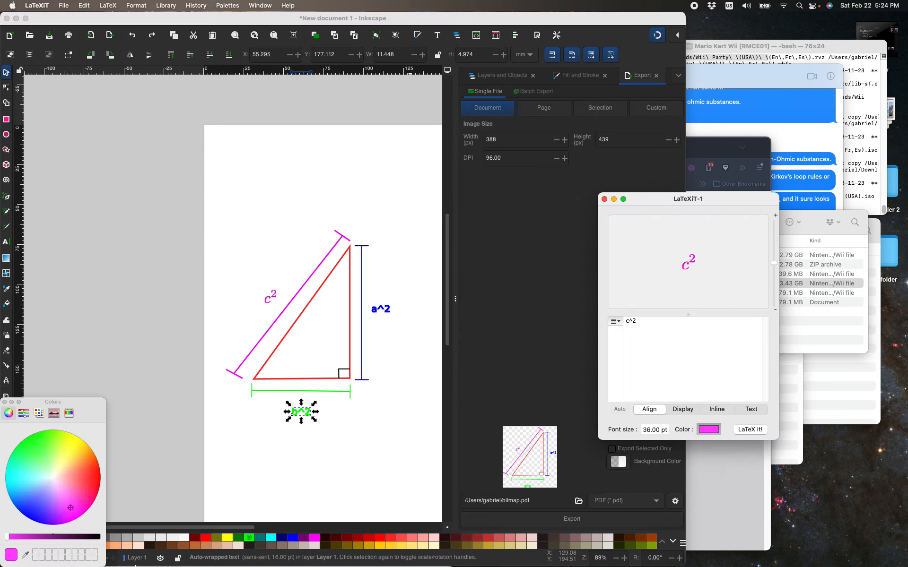
pyautogui.click(26, 557)
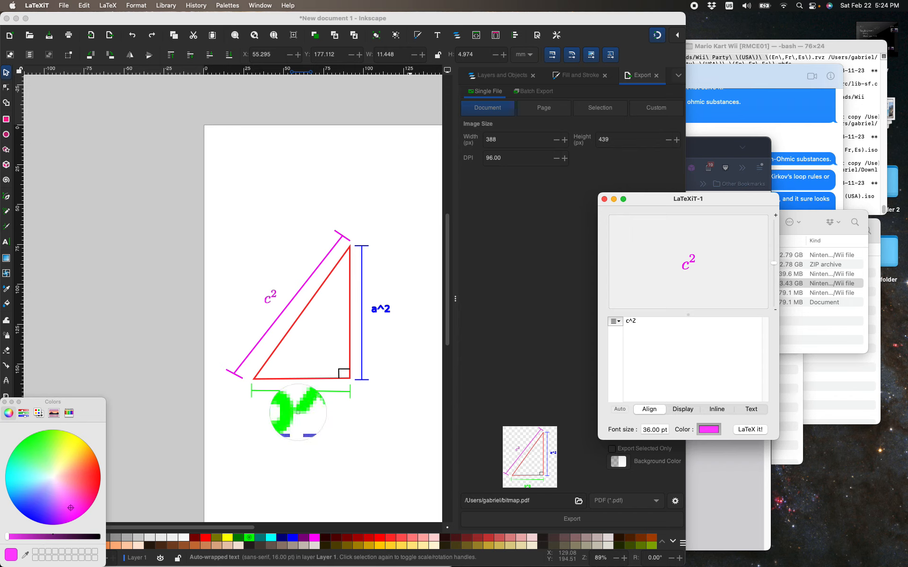
pyautogui.click(299, 413)
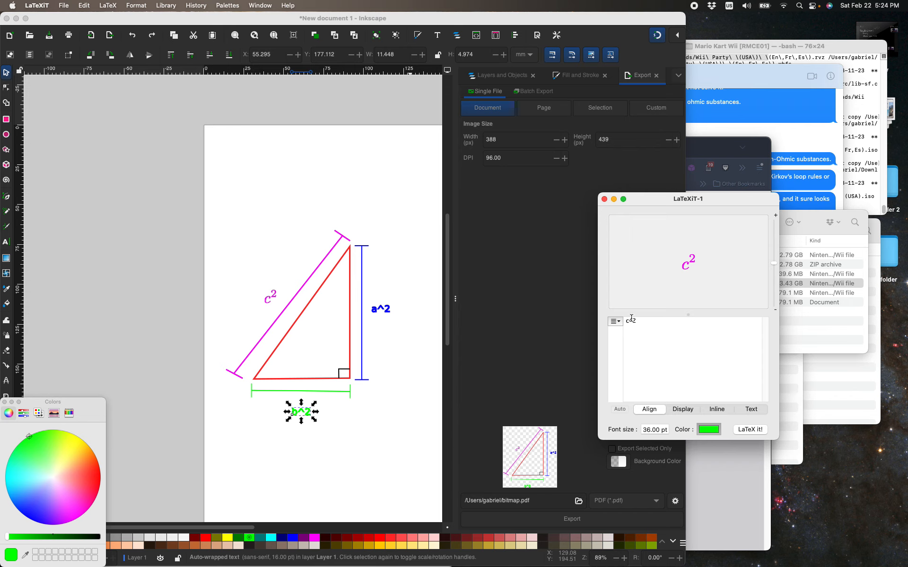
pyautogui.press('BackSpace')
pyautogui.press('super+t')
# Show the LaTeXiT preamble and look through its document class and package lines.
pyautogui.click(101, 5)
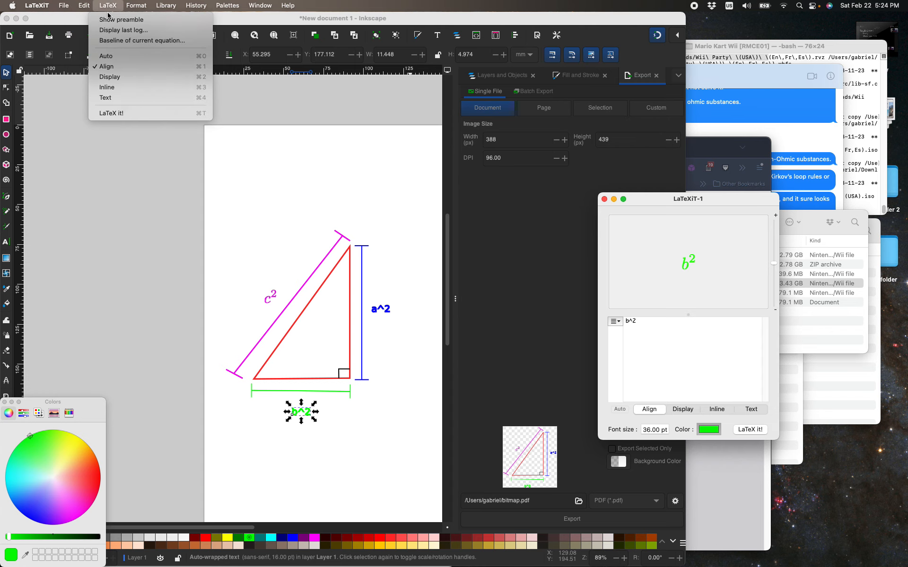
pyautogui.click(108, 16)
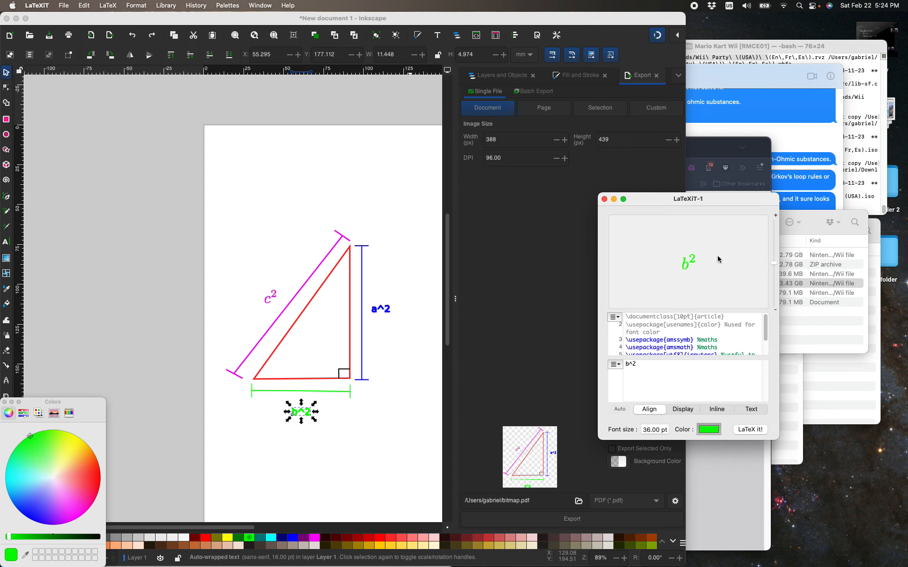
pyautogui.scroll(-2, 693, 339)
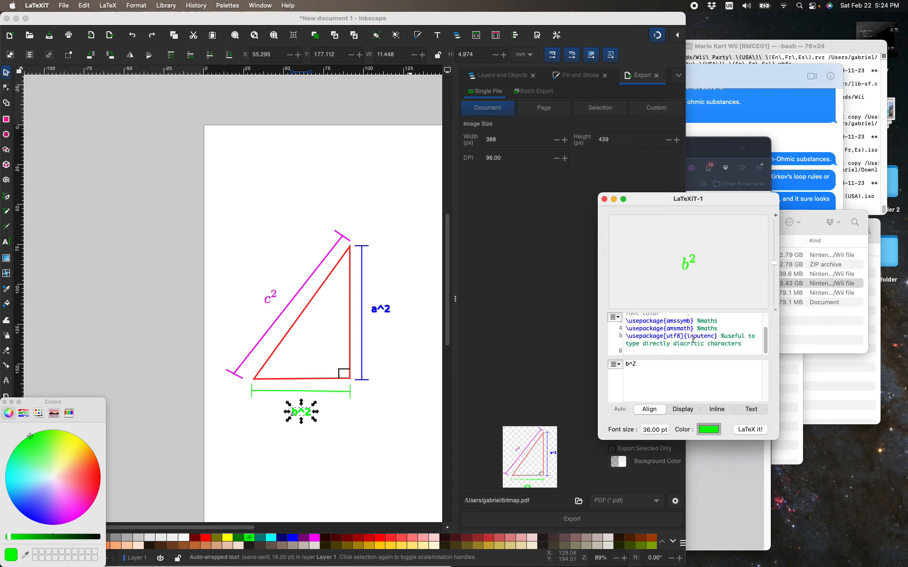
pyautogui.scroll(3, 693, 339)
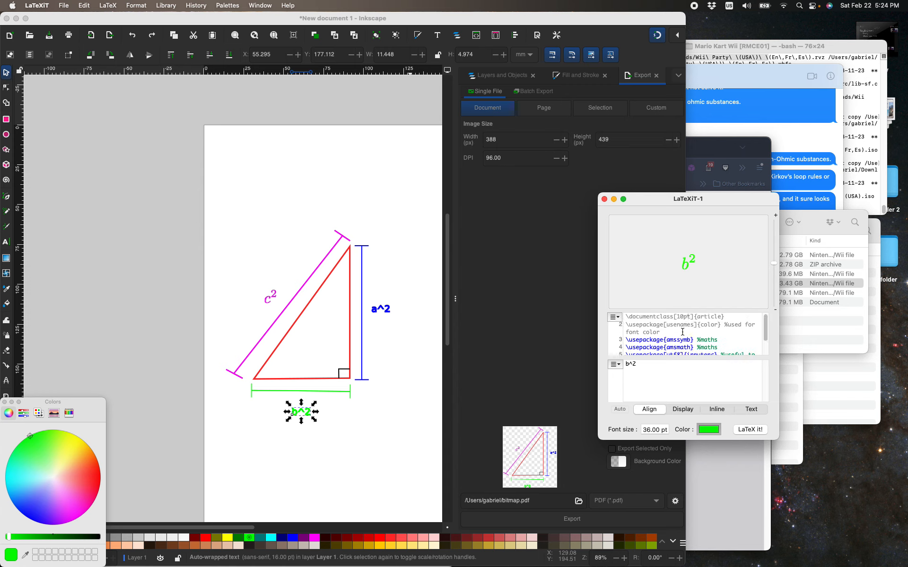
pyautogui.scroll(-2, 682, 332)
pyautogui.click(64, 5)
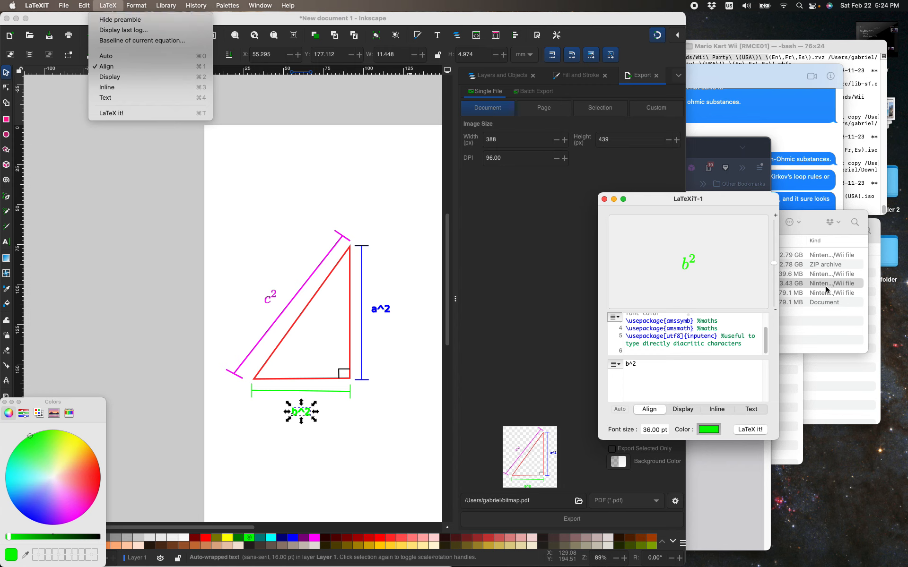
# Delete the plain-text b^2 label in Inkscape and place the green b² equation there, at about X 59, Y 177 mm.
pyautogui.click(166, 473)
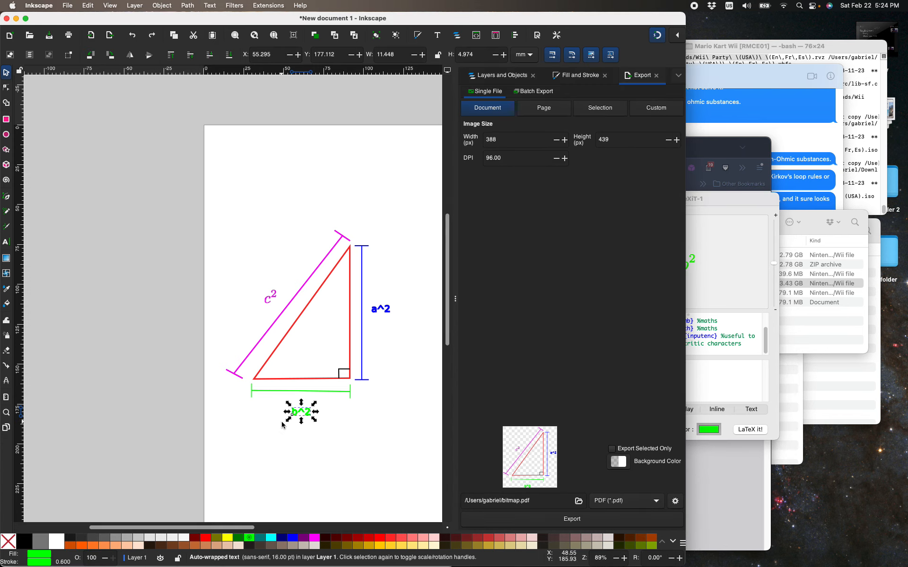
pyautogui.press('Delete')
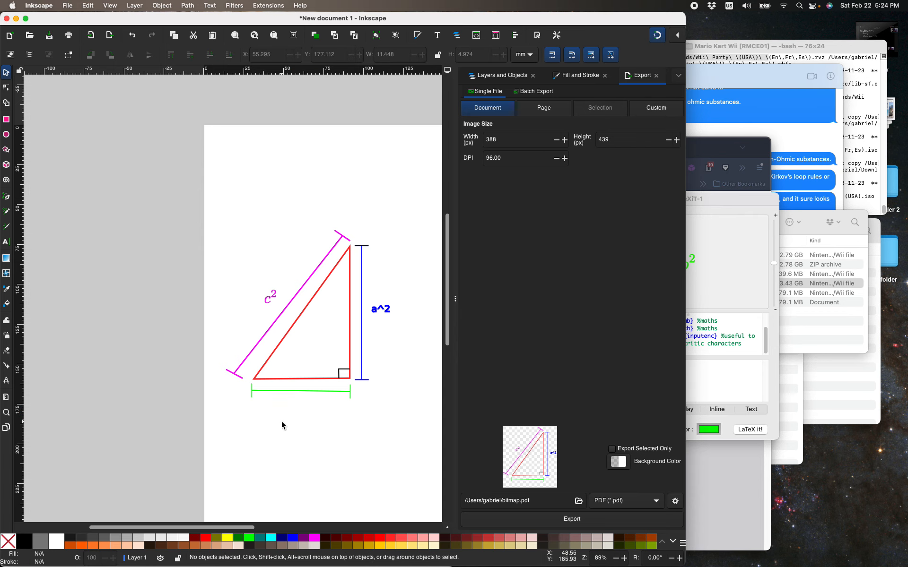
pyautogui.click(711, 220)
pyautogui.moveTo(683, 256); pyautogui.dragTo(324, 441)
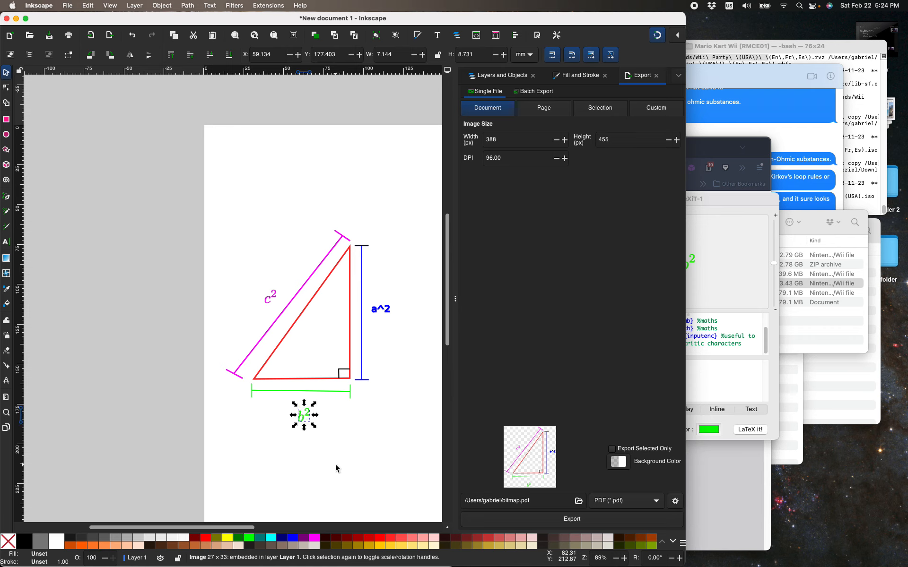
# Nudge the green b² image up and slightly left, to about X 58.6, Y 173.2 mm.
pyautogui.press('Up')
pyautogui.press('Up')
pyautogui.press('Up')
pyautogui.press('Up')
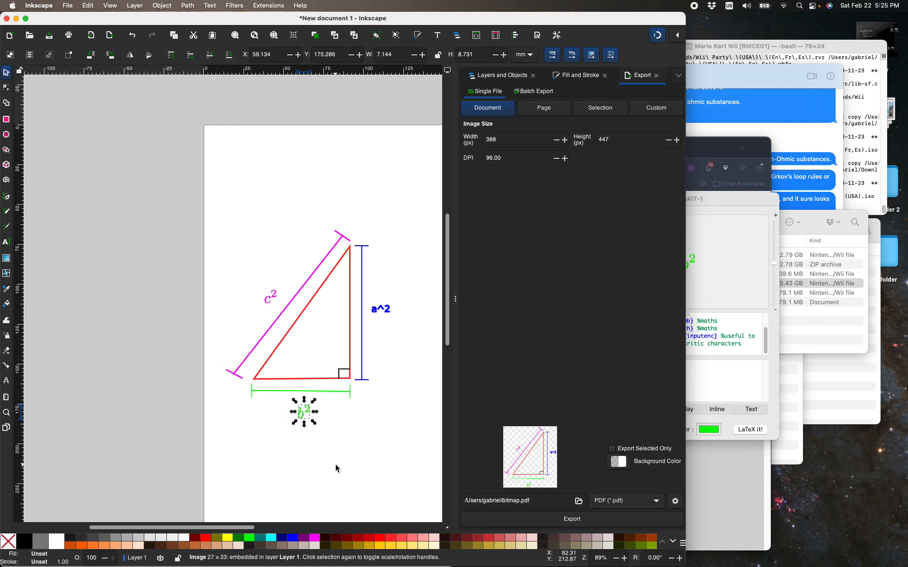
pyautogui.press('Up')
pyautogui.press('Left')
pyautogui.press('Left')
pyautogui.press('Up')
pyautogui.press('Up')
pyautogui.press('Up')
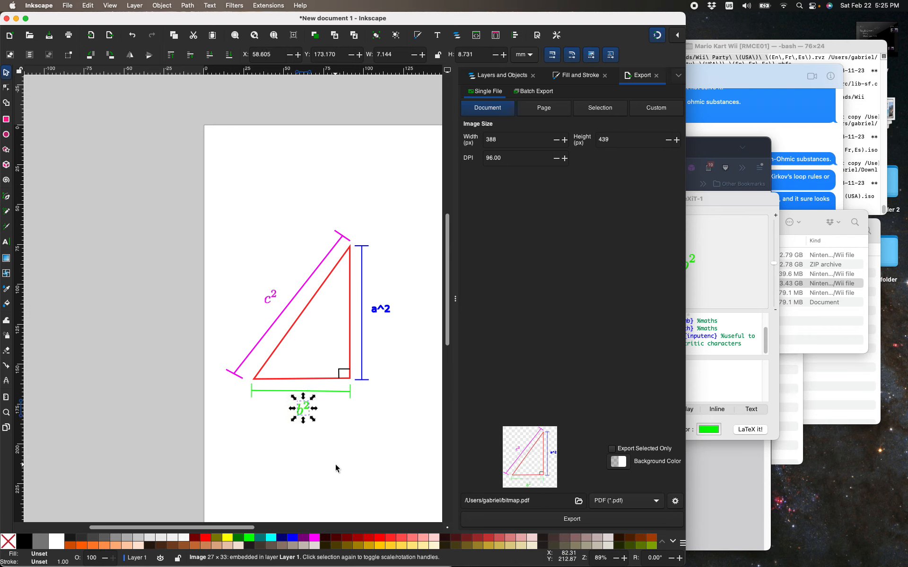
# Nudge the b² image sideways in both directions with small and large increments, ending at about X 64.4 mm.
pyautogui.press('Right')
pyautogui.press('Right')
pyautogui.press('Right')
pyautogui.press('Right')
pyautogui.press('Right')
pyautogui.press('Right')
pyautogui.press('Right')
pyautogui.press('Right')
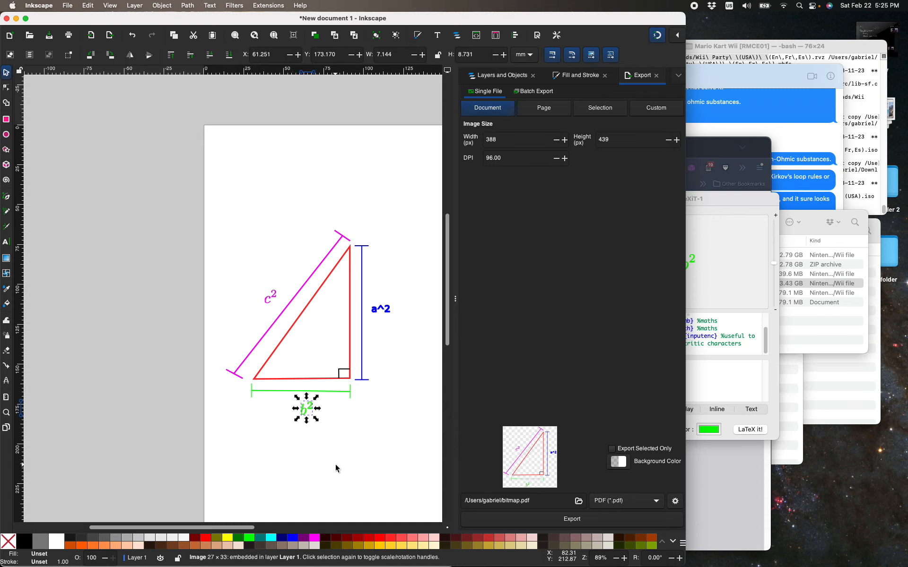
pyautogui.press('Left')
pyautogui.press('Left')
pyautogui.press('Left')
pyautogui.press('Left')
pyautogui.press('Left')
pyautogui.press('Left')
pyautogui.press('Left')
pyautogui.press('Left')
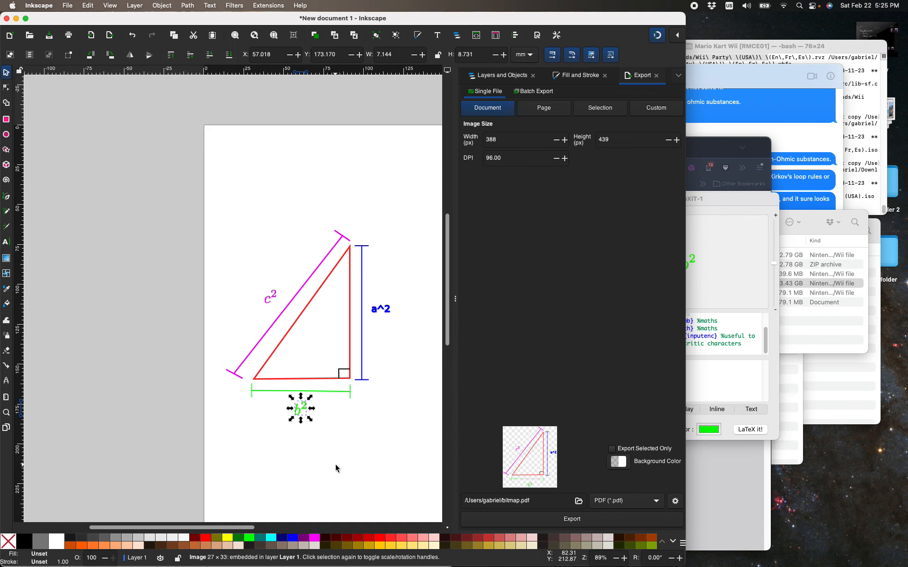
pyautogui.press('Right')
pyautogui.press('Right')
pyautogui.press('Right')
pyautogui.press('Left')
pyautogui.hotkey('shift', 'Left')
pyautogui.hotkey('shift', 'Left')
pyautogui.hotkey('shift', 'Right')
pyautogui.hotkey('shift', 'Right')
pyautogui.hotkey('shift', 'Right')
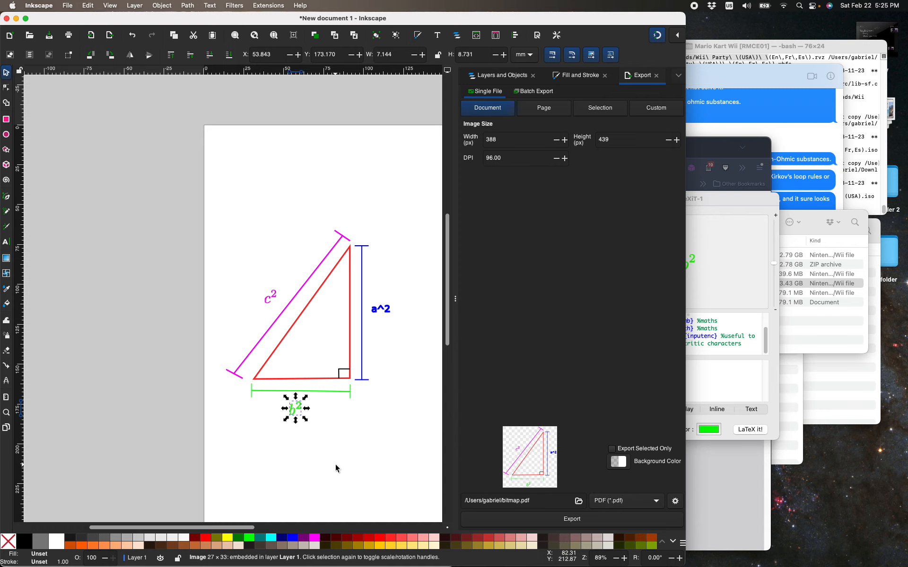
pyautogui.hotkey('shift', 'Right')
pyautogui.hotkey('shift', 'Left')
pyautogui.hotkey('shift', 'Left')
pyautogui.hotkey('shift', 'Right')
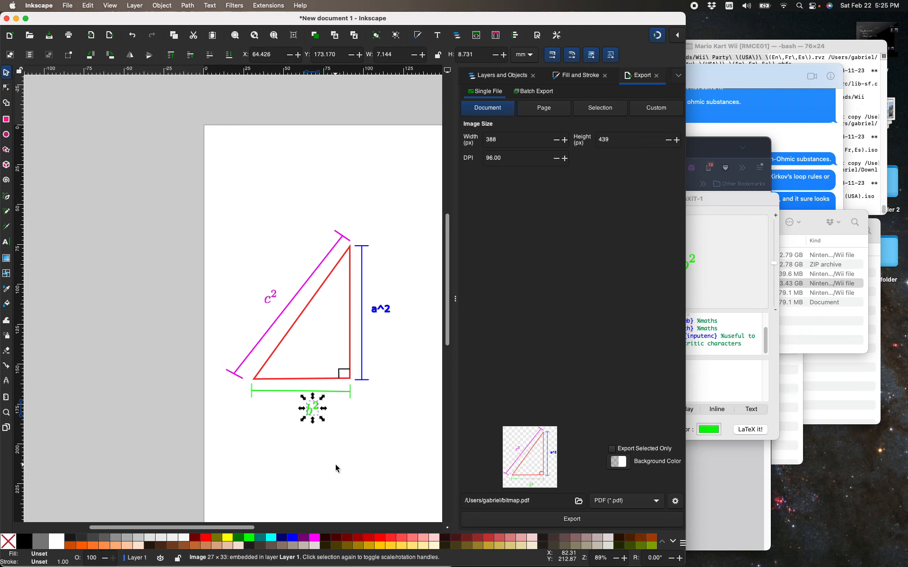
# Centre the b² image below the green dimension line with small and fine nudges, at about X 61.7, Y 171.6 mm.
pyautogui.hotkey('shift', 'Up')
pyautogui.hotkey('shift', 'Down')
pyautogui.press('Left')
pyautogui.press('Left')
pyautogui.press('Left')
pyautogui.press('Left')
pyautogui.press('Left')
pyautogui.press('Left')
pyautogui.press('Left')
pyautogui.press('Left')
pyautogui.press('Up')
pyautogui.press('Up')
pyautogui.press('Up')
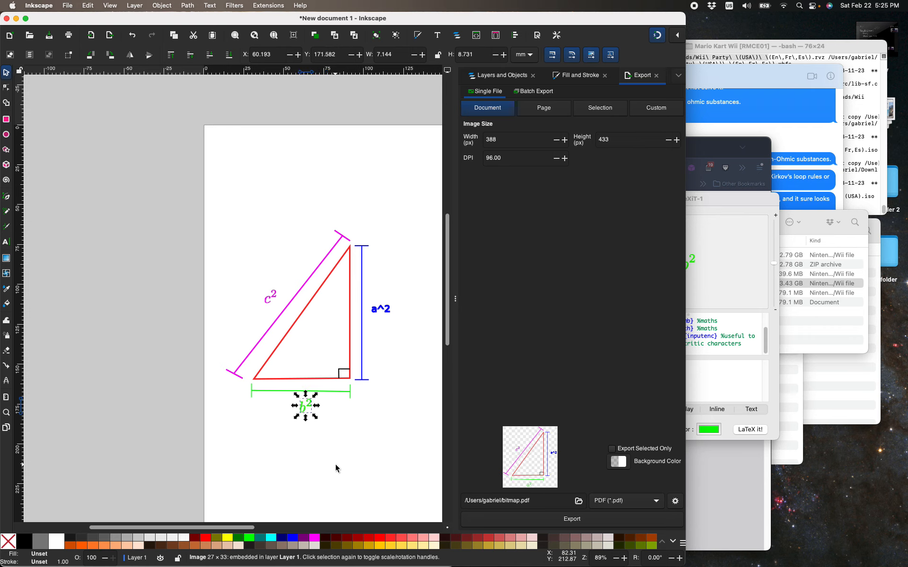
pyautogui.press('Right')
pyautogui.press('Right')
pyautogui.press('Right')
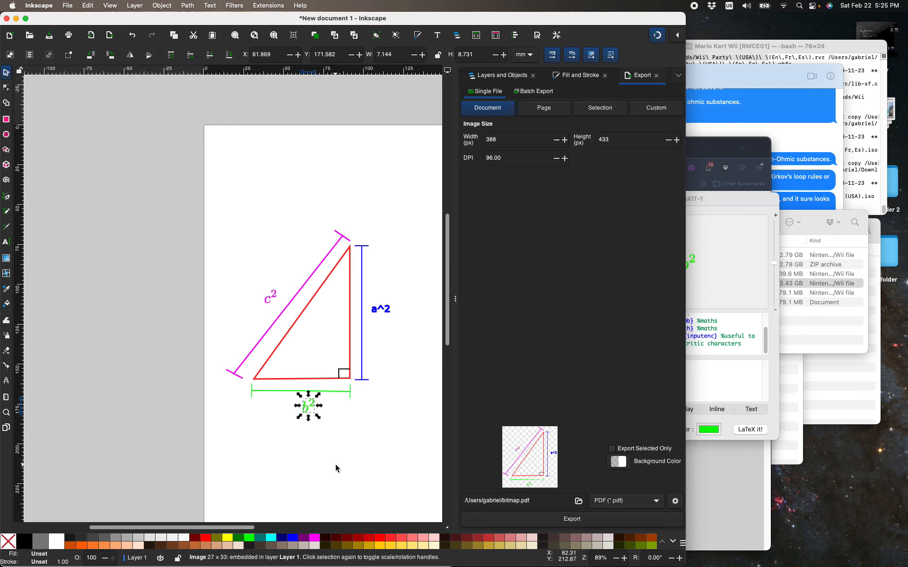
pyautogui.press('Left')
pyautogui.press('Left')
pyautogui.press('Left')
pyautogui.press('Left')
pyautogui.hotkey('alt', 'Right')
pyautogui.hotkey('alt', 'Right')
pyautogui.hotkey('alt', 'Right')
pyautogui.hotkey('alt', 'Right')
pyautogui.hotkey('alt', 'Right')
pyautogui.hotkey('alt', 'Right')
pyautogui.hotkey('alt', 'Right')
pyautogui.hotkey('alt', 'Right')
# Pan the canvas in all four directions to view the page around the triangle, ending with the whole drawing in view.
pyautogui.hscroll(1, 336, 469)
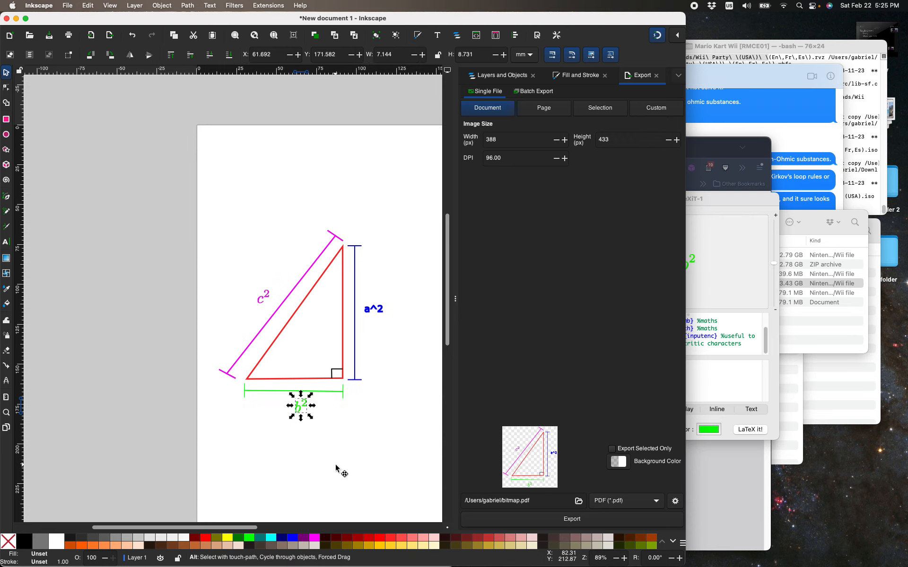
pyautogui.press('super+Right')
pyautogui.press('super+Right')
pyautogui.press('super+Left')
pyautogui.press('super+Left')
pyautogui.press('super+Up')
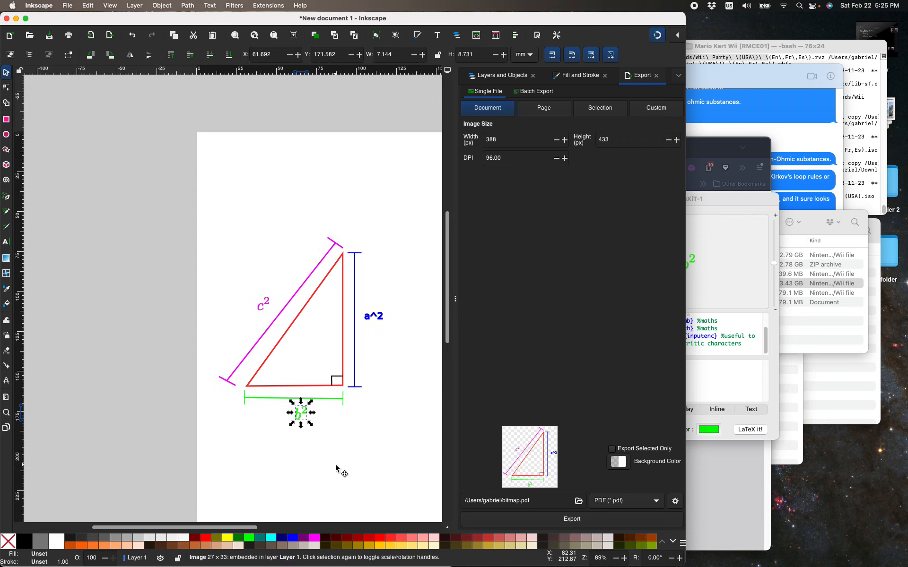
pyautogui.press('super+Up')
pyautogui.press('super+Up')
pyautogui.press('super+Up')
pyautogui.press('super+Down')
pyautogui.press('super+Down')
pyautogui.press('super+Down')
pyautogui.press('super+Down')
pyautogui.press('super+Right')
pyautogui.press('super+Right')
pyautogui.press('super+Right')
pyautogui.press('super+Right')
pyautogui.press('super+Right')
pyautogui.press('super+Right')
pyautogui.press('super+Right')
pyautogui.press('super+Right')
pyautogui.press('super+Left')
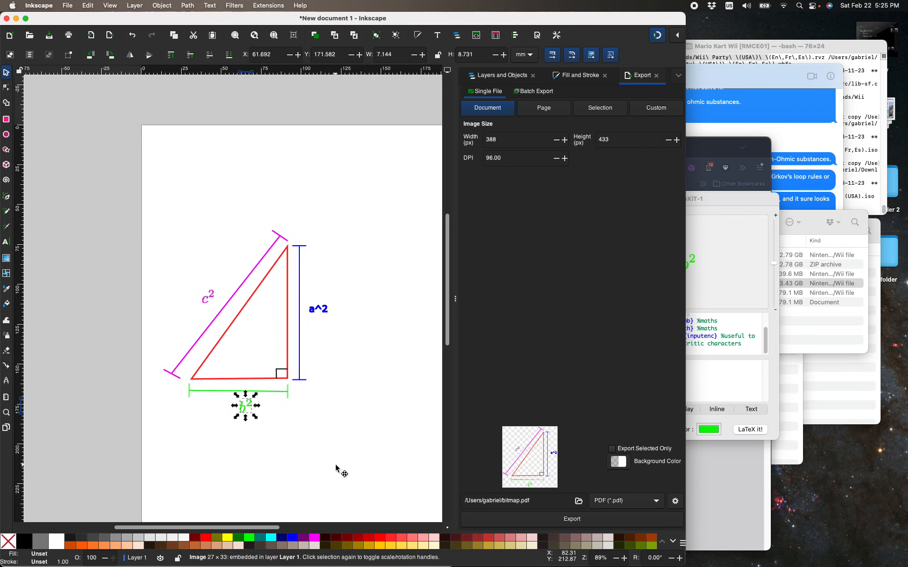
pyautogui.press('super+Left')
pyautogui.press('super+Right')
pyautogui.press('super+Right')
pyautogui.press('super+Right')
pyautogui.press('super+Right')
pyautogui.press('super+Right')
pyautogui.press('super+Right')
pyautogui.press('super+Right')
pyautogui.press('super+Right')
pyautogui.press('super+Right')
pyautogui.press('super+Right')
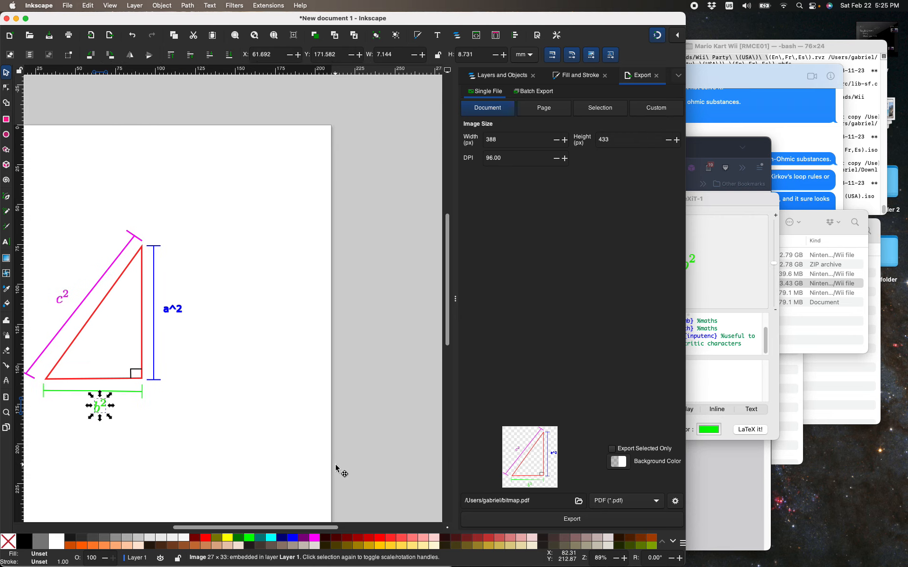
pyautogui.press('super+Left')
pyautogui.press('super+Left')
pyautogui.press('super+Left')
pyautogui.press('super+Left')
pyautogui.press('super+Left')
pyautogui.press('super+Left')
pyautogui.press('super+Left')
pyautogui.press('super+Left')
pyautogui.press('super+Left')
pyautogui.press('super+Left')
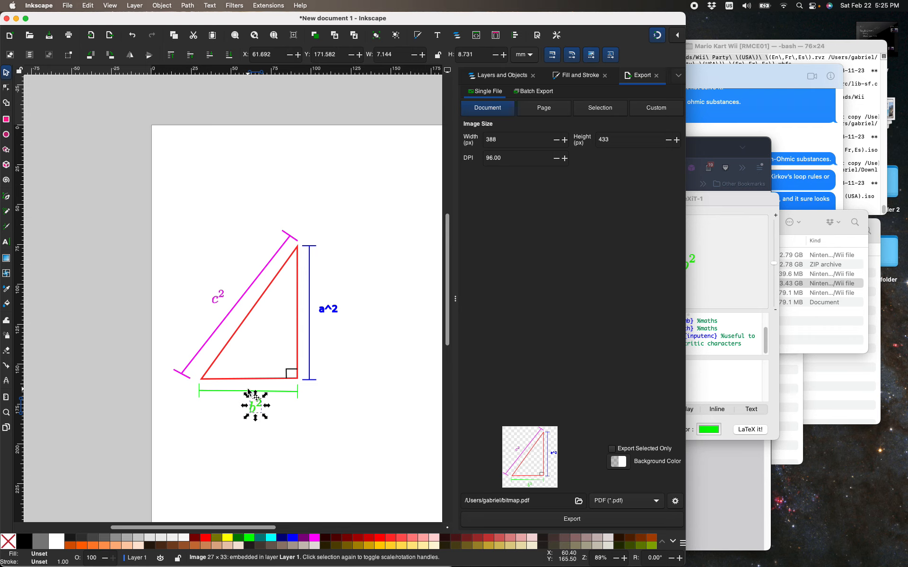
# Centre the b² image under the green dimension line with small and fine sideways nudges, at about X 61.1 mm, and deselect it.
pyautogui.press('Right')
pyautogui.press('Right')
pyautogui.press('Right')
pyautogui.press('Right')
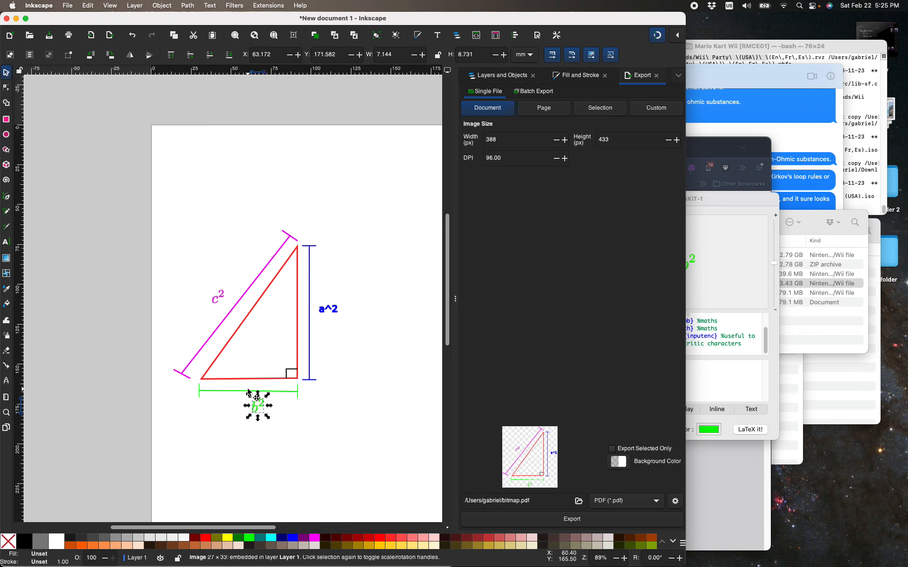
pyautogui.press('Left')
pyautogui.hotkey('alt', 'Left')
pyautogui.hotkey('alt', 'Left')
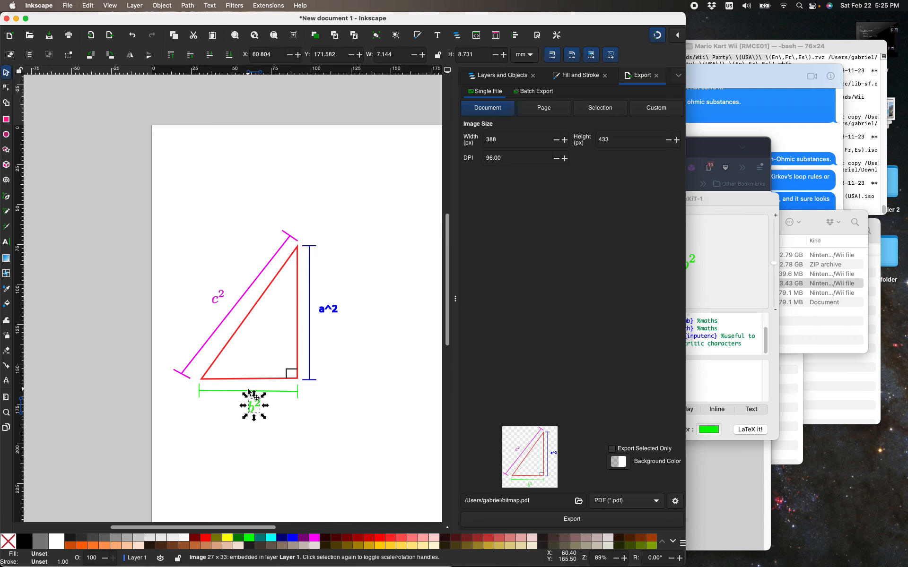
pyautogui.hotkey('alt', 'Right')
pyautogui.hotkey('alt', 'Right')
pyautogui.hotkey('alt', 'Left')
pyautogui.press('Left')
pyautogui.press('Left')
pyautogui.press('Left')
pyautogui.press('Left')
pyautogui.press('Left')
pyautogui.press('Left')
pyautogui.press('Left')
pyautogui.press('Left')
pyautogui.press('Left')
pyautogui.press('Left')
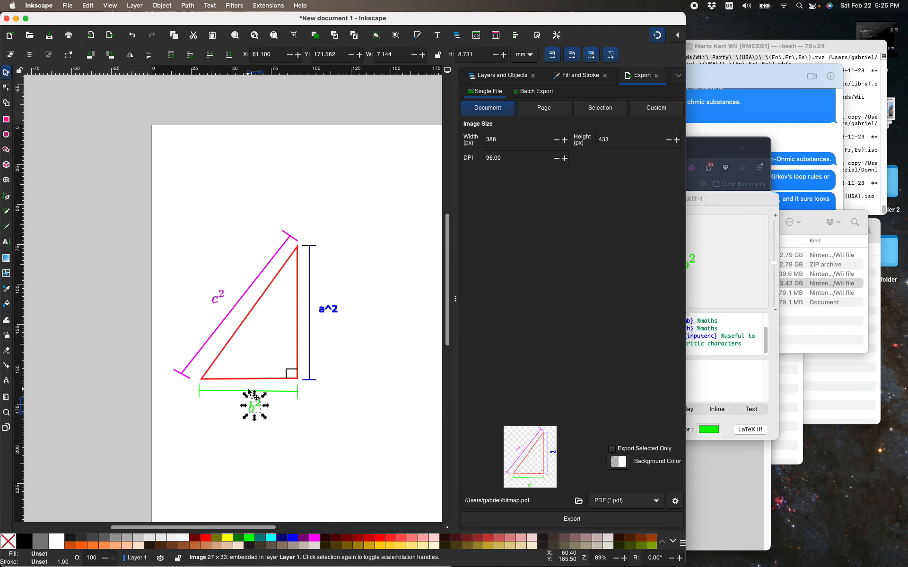
pyautogui.hotkey('ctrl', 'z')
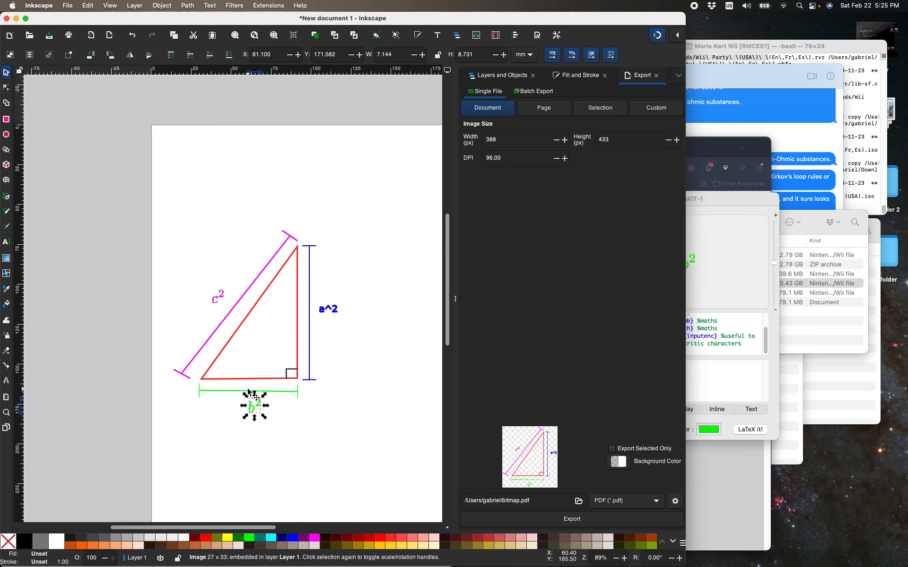
pyautogui.click(361, 431)
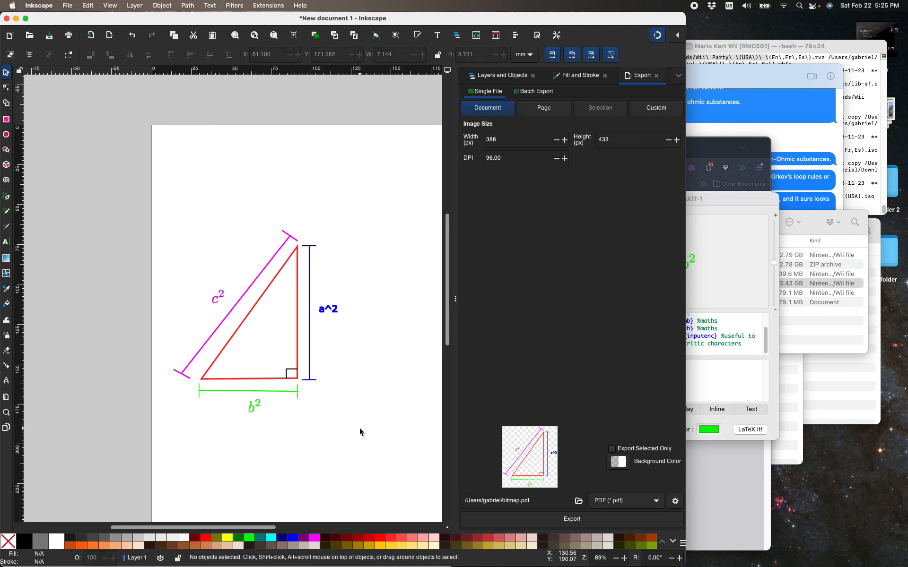
# Select the plain-text a^2 label, switch to LaTeXiT and sample the label's blue as the equation colour.
pyautogui.moveTo(316, 301); pyautogui.dragTo(356, 325)
pyautogui.click(708, 429)
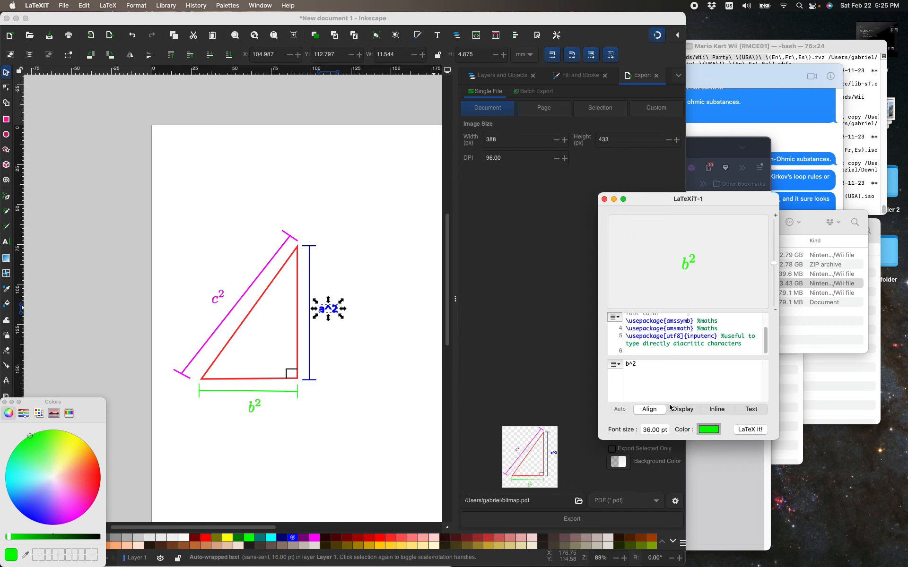
pyautogui.click(26, 556)
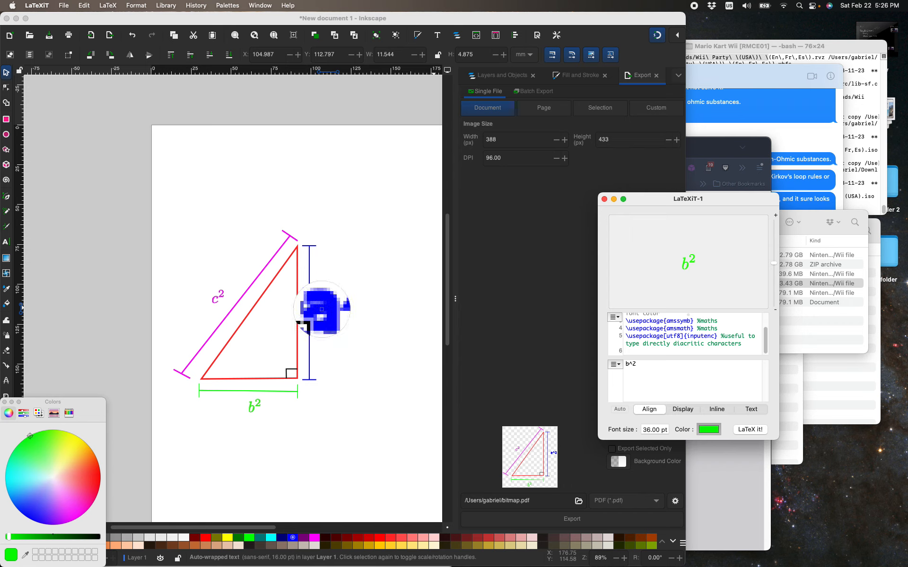
pyautogui.click(322, 309)
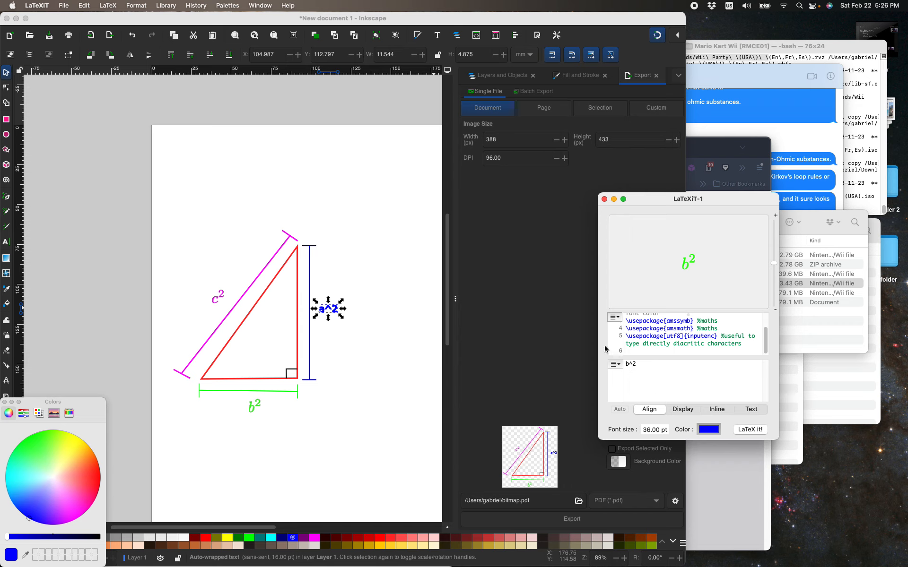
# Change the LaTeXiT equation to c^2 and typeset it in blue.
pyautogui.press('BackSpace')
pyautogui.write('c')
pyautogui.press('super+t')
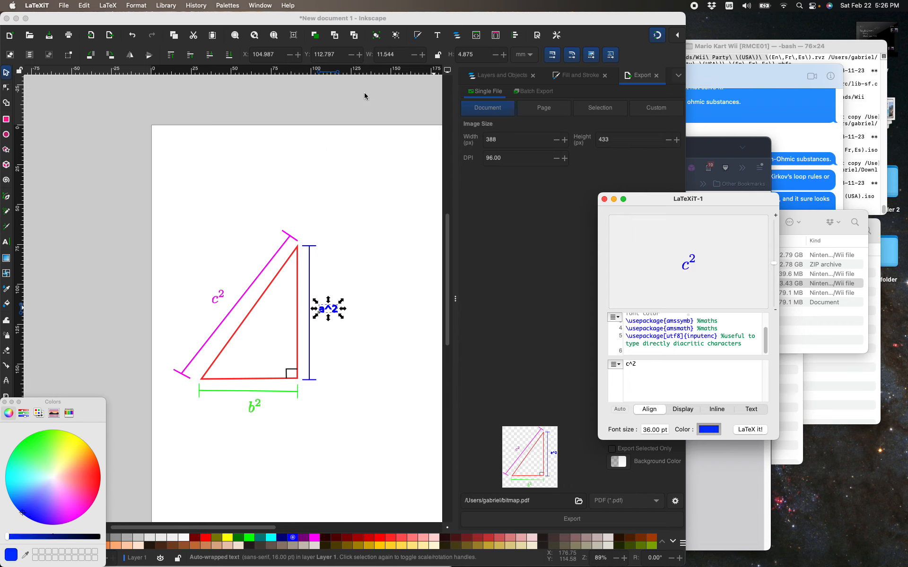
# Delete the plain-text a^2 label in Inkscape and return to the LaTeXiT window.
pyautogui.click(407, 22)
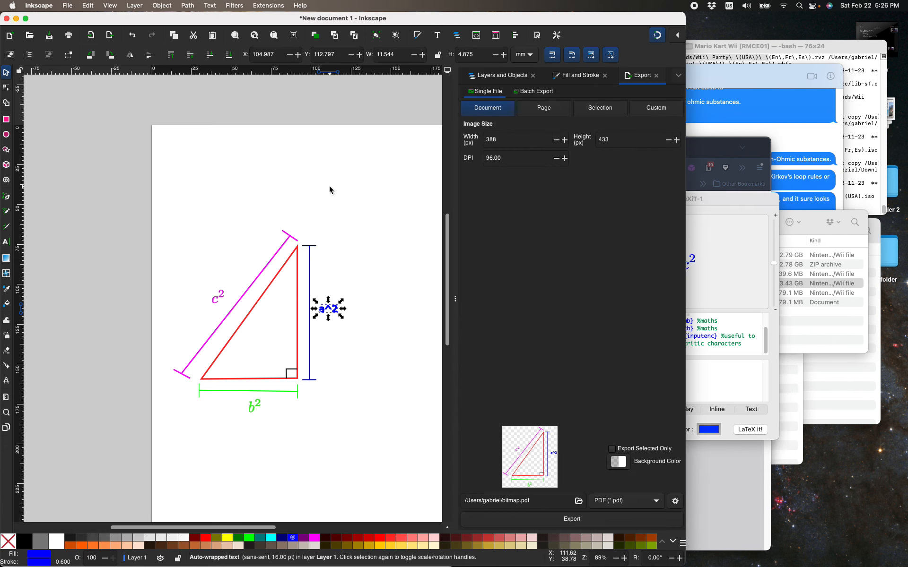
pyautogui.press('Delete')
pyautogui.click(719, 202)
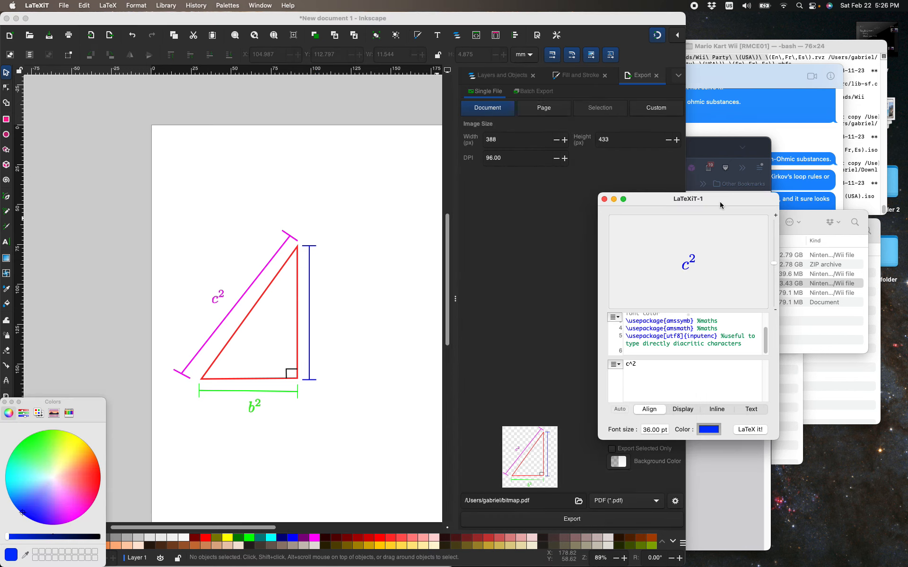
pyautogui.moveTo(688, 262)
pyautogui.mouseDown()
pyautogui.moveTo(527, 284)
pyautogui.moveTo(347, 332)
pyautogui.moveTo(733, 303)
pyautogui.moveTo(679, 277)
pyautogui.mouseUp()
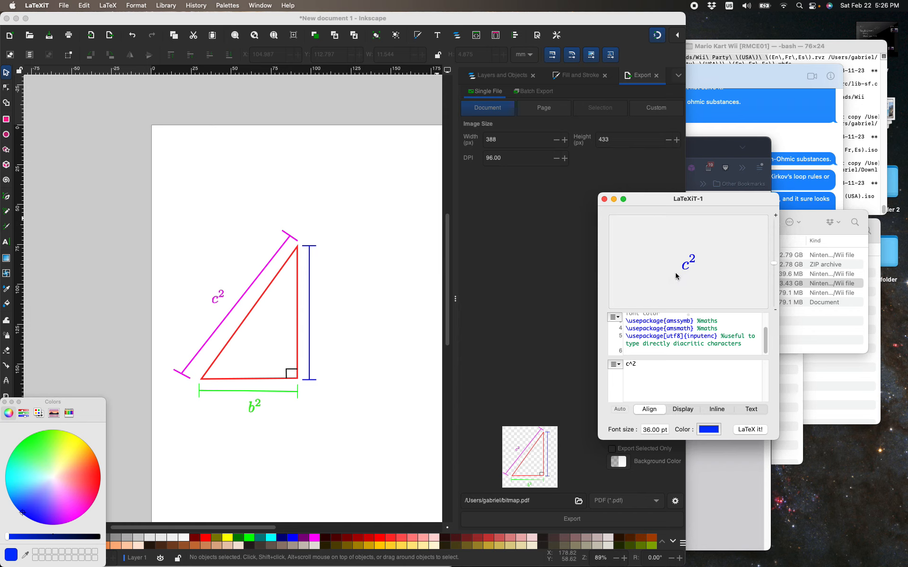
# Typeset the equation as a^2 in blue and place its image in Inkscape beside the vertical dimension line, at about X 119.2, Y 125.0 mm.
pyautogui.click(629, 363)
pyautogui.press('BackSpace')
pyautogui.write('b')
pyautogui.click(751, 430)
pyautogui.press('BackSpace')
pyautogui.write('a')
pyautogui.press('super+t')
pyautogui.moveTo(692, 260); pyautogui.dragTo(328, 318)
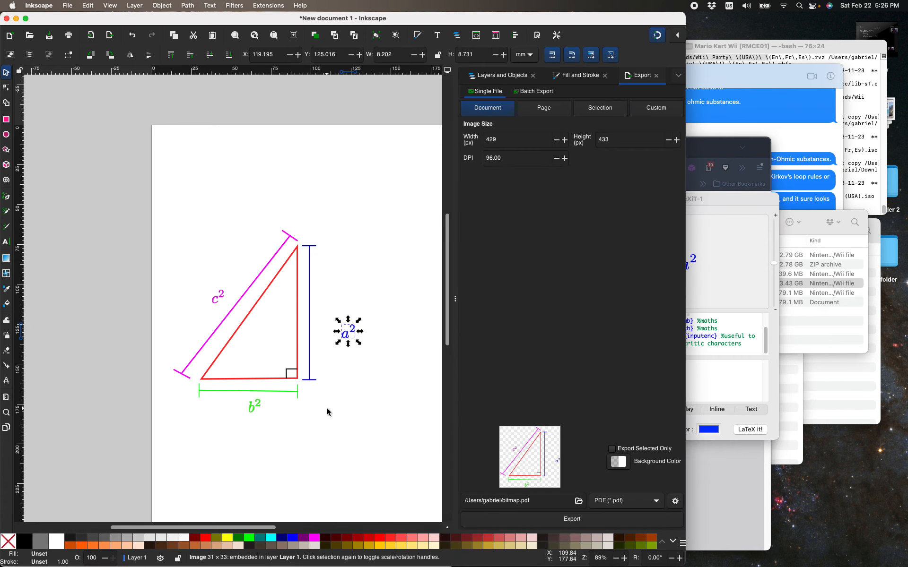
# Nudge the a² image closer to the middle of the blue dimension line, at about X 107.0, Y 117.1 mm, and deselect it.
pyautogui.press('Left')
pyautogui.press('Left')
pyautogui.press('Left')
pyautogui.press('Left')
pyautogui.press('Left')
pyautogui.press('Left')
pyautogui.press('Left')
pyautogui.press('Left')
pyautogui.press('Left')
pyautogui.press('Left')
pyautogui.press('Up')
pyautogui.press('Up')
pyautogui.press('Up')
pyautogui.press('Up')
pyautogui.press('Up')
pyautogui.press('Up')
pyautogui.press('Up')
pyautogui.press('Up')
pyautogui.press('Up')
pyautogui.press('Up')
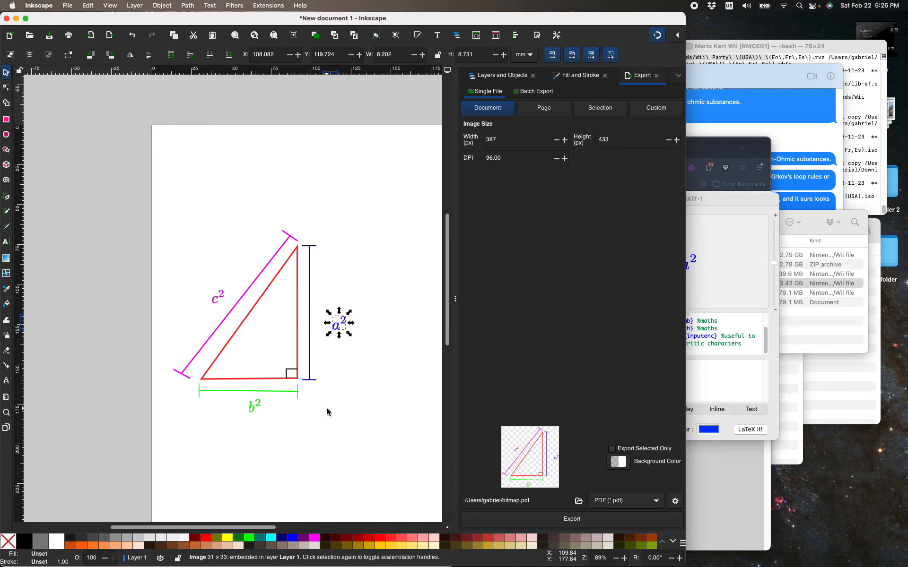
pyautogui.press('Left')
pyautogui.press('Left')
pyautogui.press('Left')
pyautogui.press('Left')
pyautogui.press('Left')
pyautogui.press('Left')
pyautogui.press('Left')
pyautogui.press('Left')
pyautogui.press('Left')
pyautogui.press('Left')
pyautogui.press('Up')
pyautogui.press('Up')
pyautogui.press('Up')
pyautogui.press('Up')
pyautogui.press('Up')
pyautogui.press('Up')
pyautogui.press('Up')
pyautogui.press('Up')
pyautogui.press('Up')
pyautogui.press('Up')
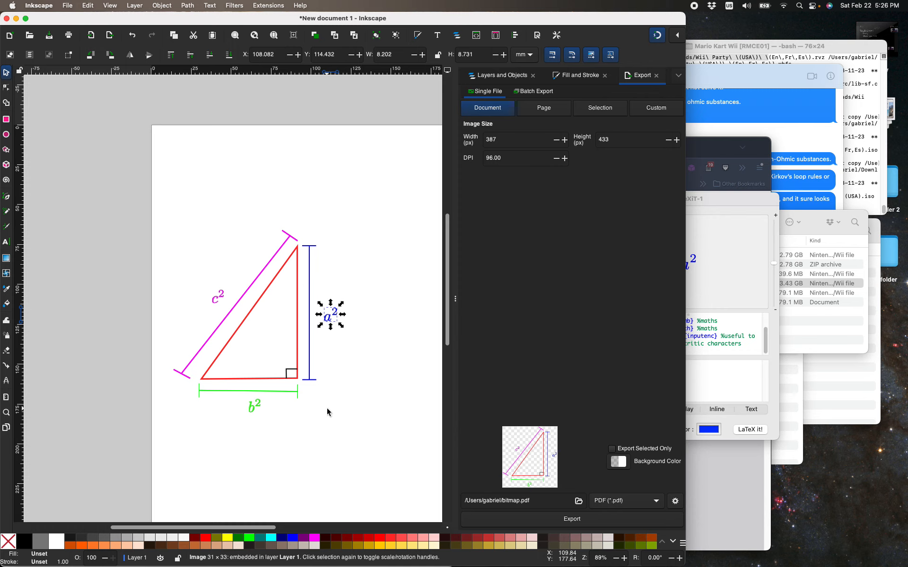
pyautogui.press('Right')
pyautogui.press('Down')
pyautogui.press('Down')
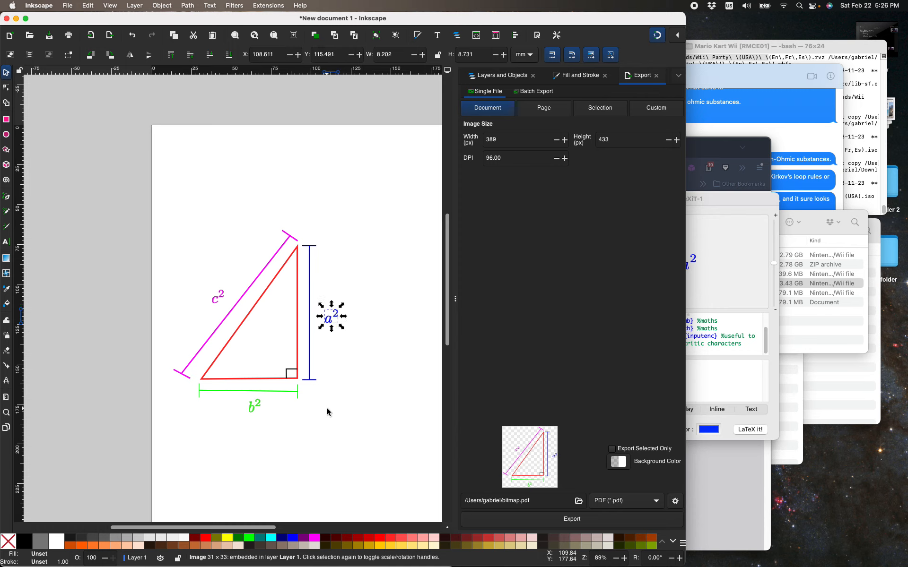
pyautogui.press('Down')
pyautogui.press('Down')
pyautogui.press('Down')
pyautogui.press('Left')
pyautogui.press('Left')
pyautogui.press('Left')
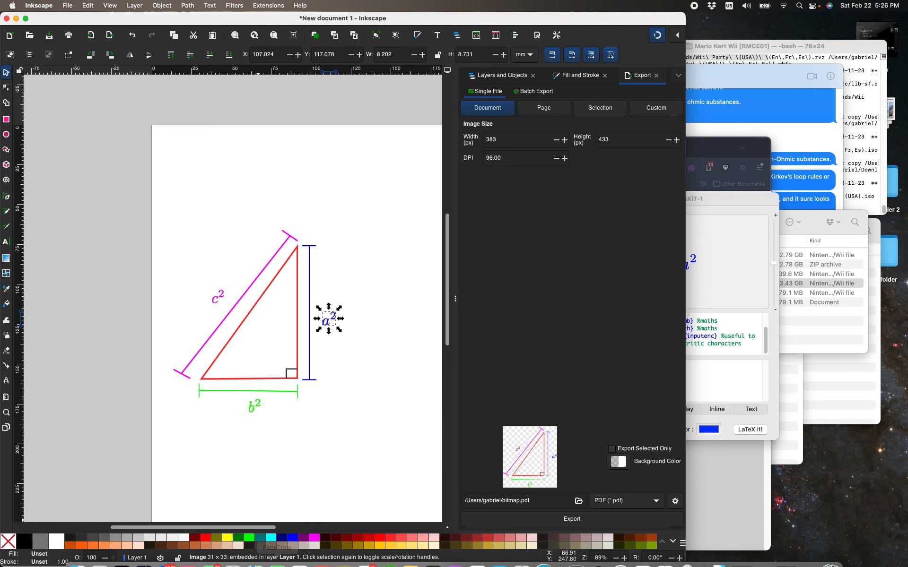
pyautogui.click(341, 461)
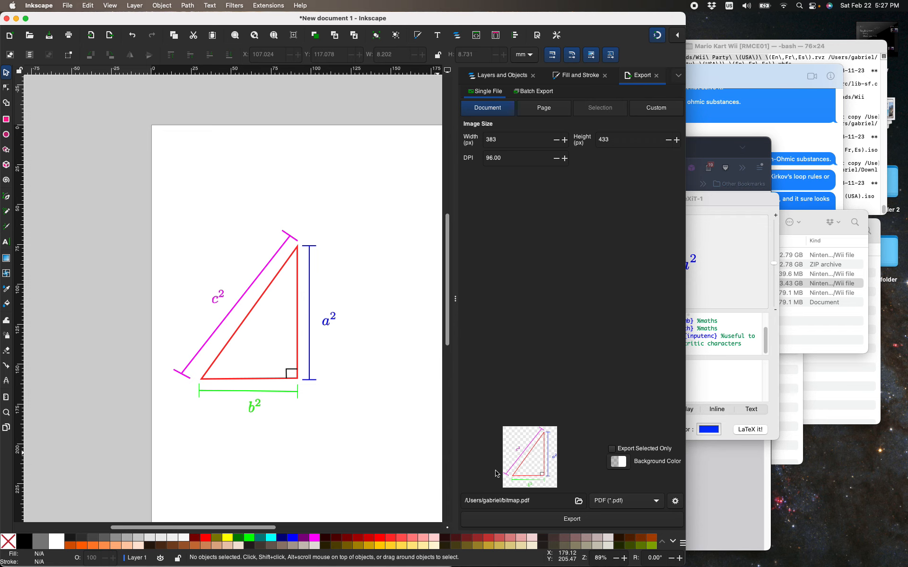
# Switch to LaTeXiT and sample black from the triangle's right-angle marker as the equation colour.
pyautogui.click(733, 301)
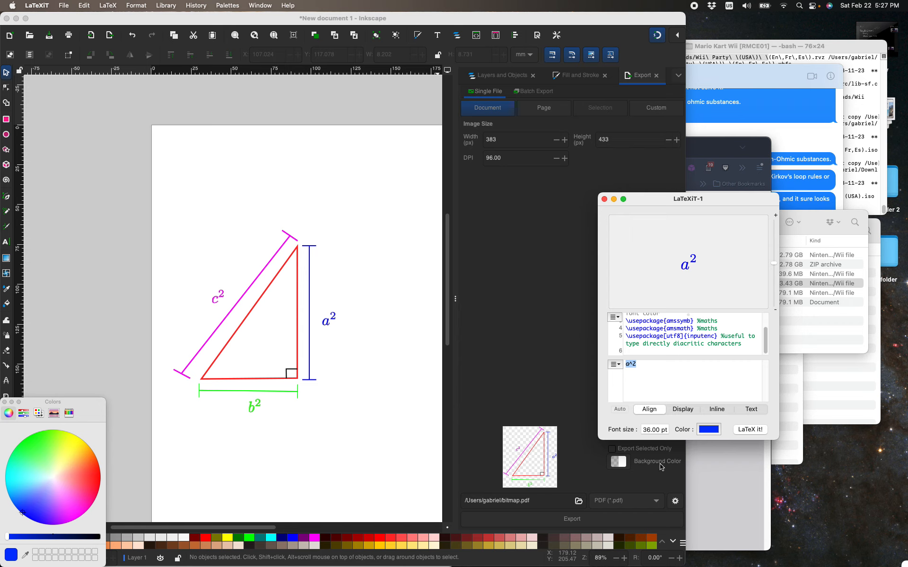
pyautogui.click(706, 430)
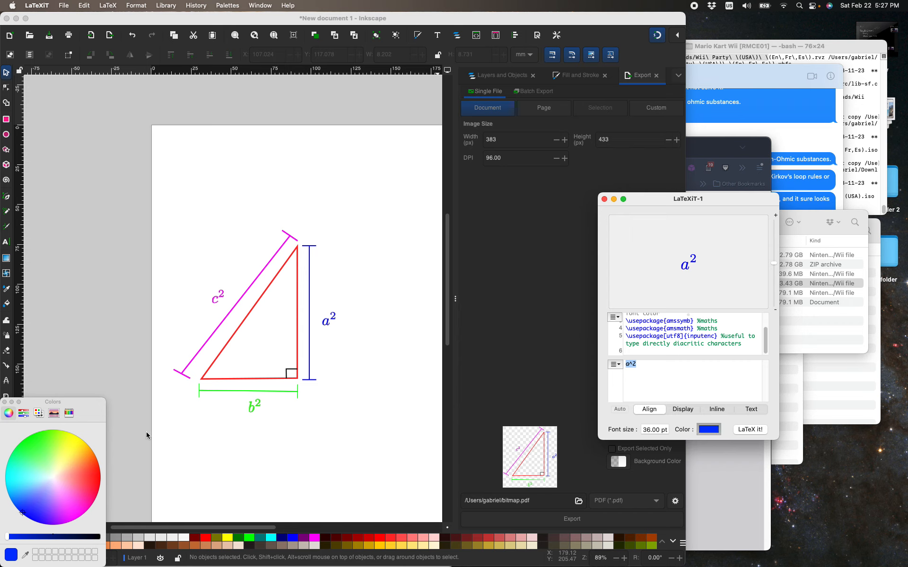
pyautogui.click(26, 554)
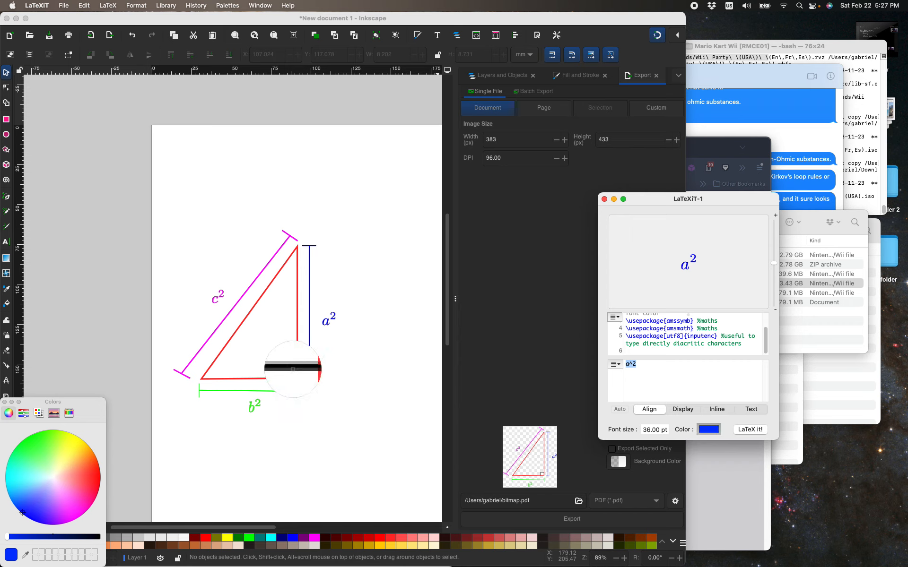
pyautogui.click(292, 369)
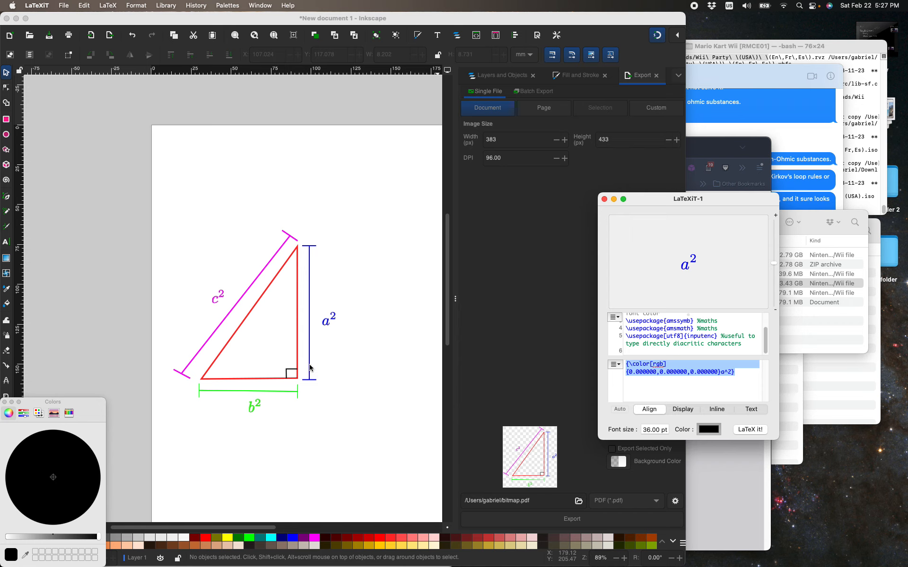
# Replace the equation source containing the inserted colour code with plain a^2.
pyautogui.click(708, 377)
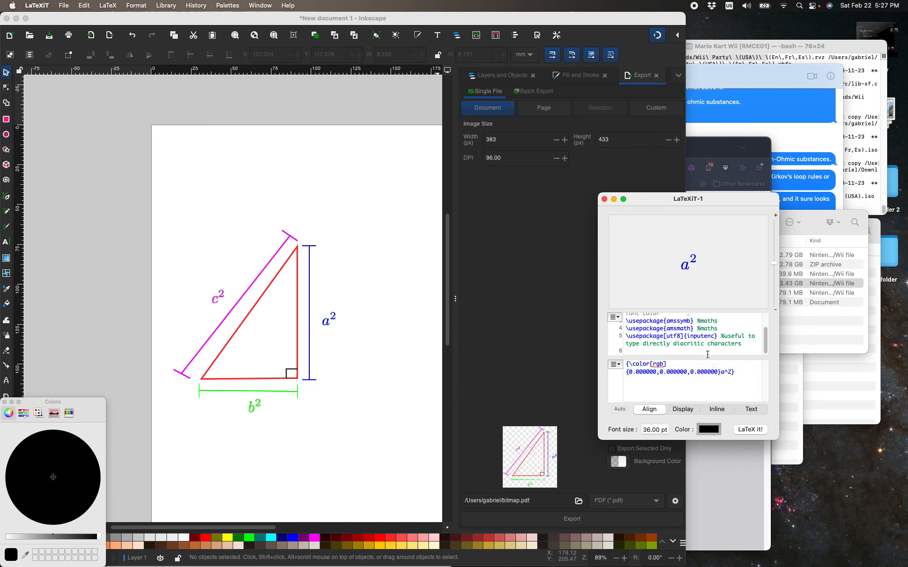
pyautogui.scroll(2, 708, 354)
pyautogui.scroll(-2, 708, 355)
pyautogui.press('super+a')
pyautogui.write('a^2')
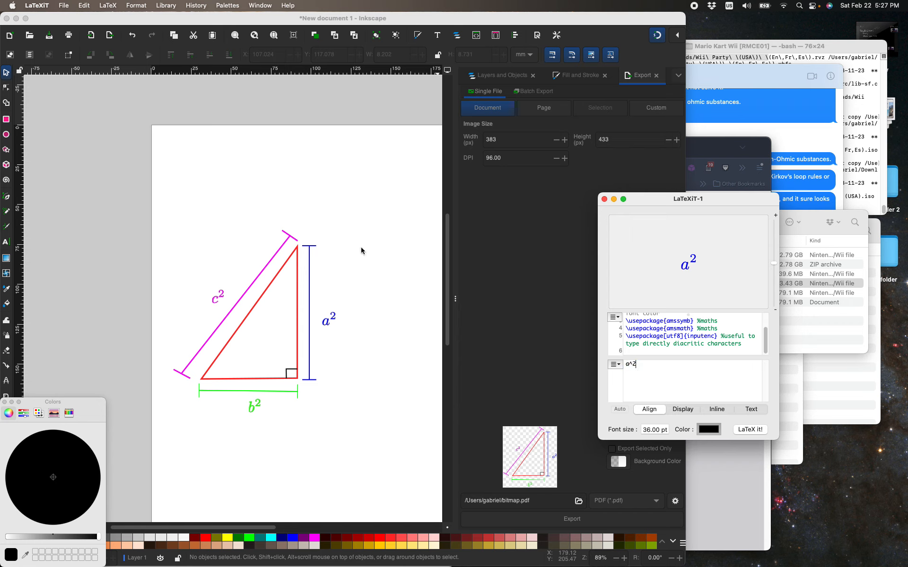
pyautogui.click(38, 5)
pyautogui.moveTo(92, 4)
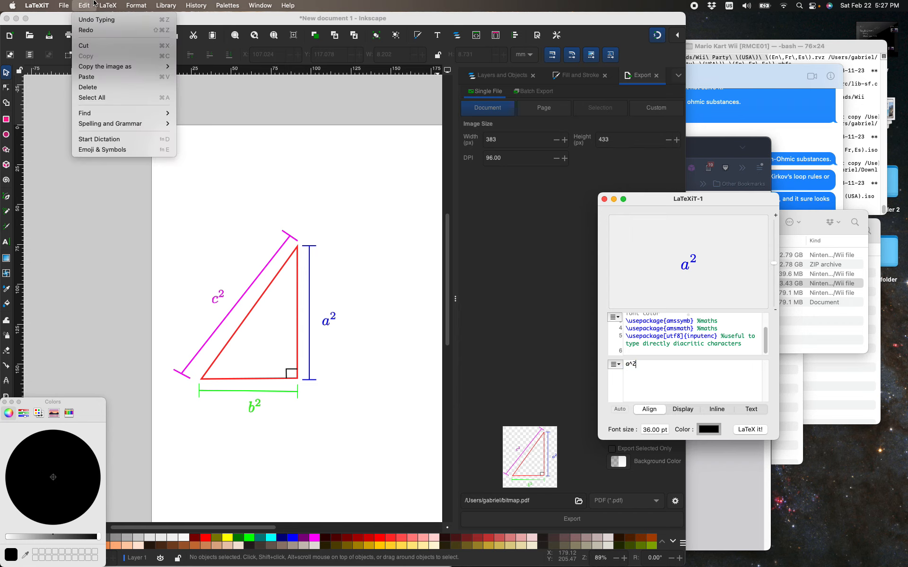
pyautogui.click(121, 20)
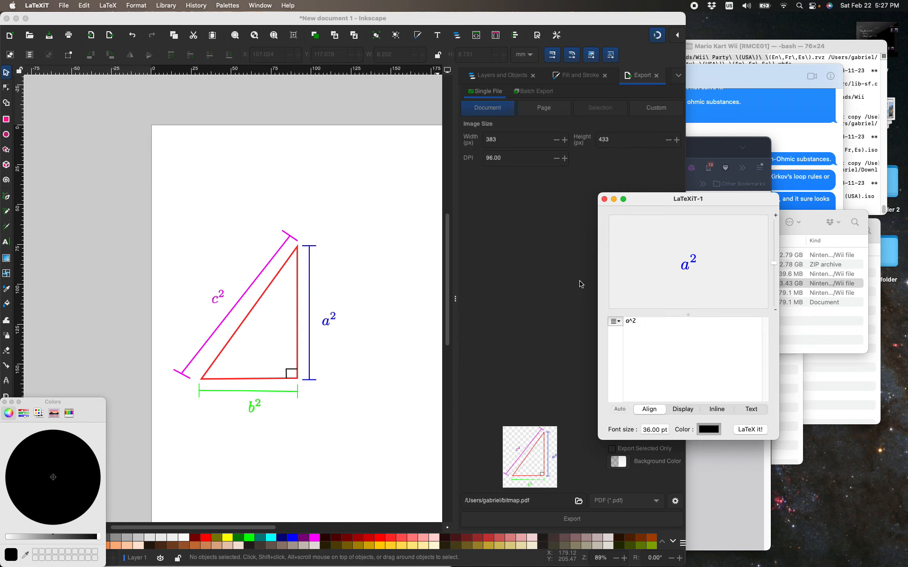
# Replace the equation source with \sqrt{a^2 + b^2} = c and typeset it.
pyautogui.click(623, 322)
pyautogui.click(663, 320)
pyautogui.moveTo(663, 320); pyautogui.dragTo(619, 322)
pyautogui.press('BackSpace')
pyautogui.write('\\sqrt{')
pyautogui.press('super+t')
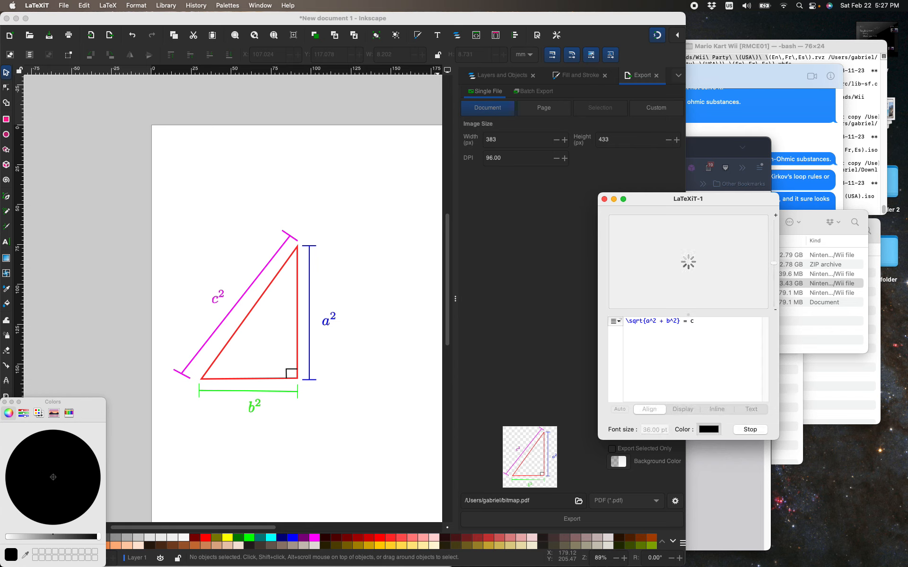
# Place the square-root equation in Inkscape below the triangle at about X 45.2, Y 195.5 mm and deselect it.
pyautogui.moveTo(700, 261); pyautogui.dragTo(259, 452)
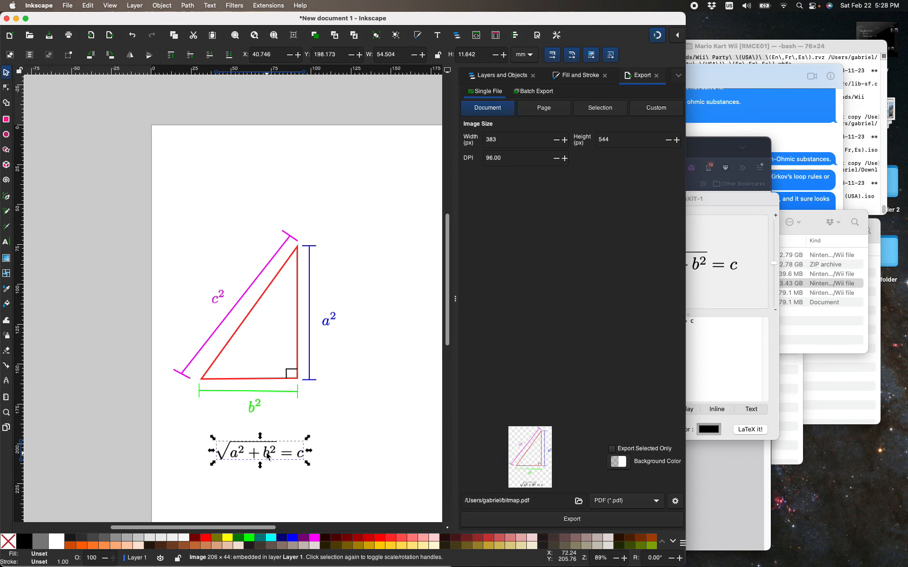
pyautogui.moveTo(267, 454)
pyautogui.mouseDown()
pyautogui.moveTo(258, 446)
pyautogui.moveTo(275, 448)
pyautogui.mouseUp()
pyautogui.click(376, 386)
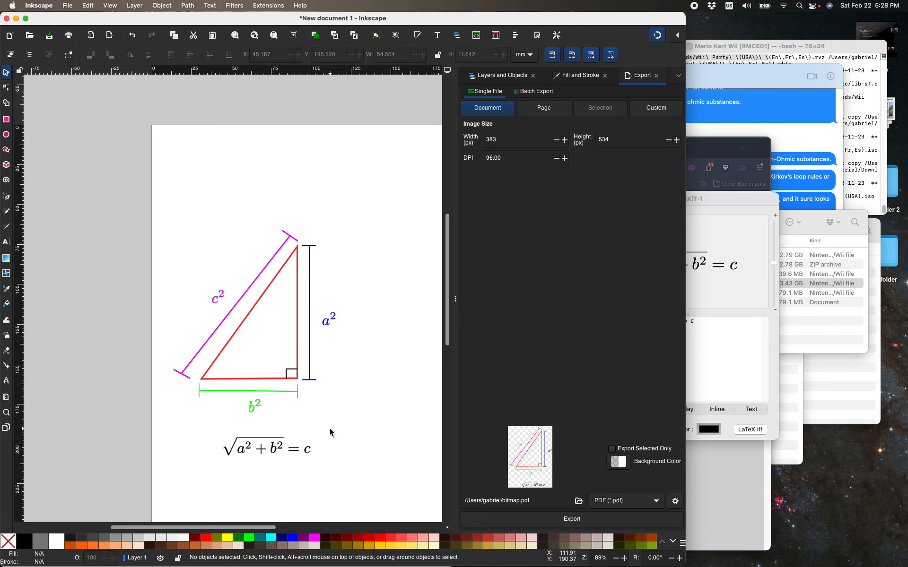
# Select the square-root equation and nudge it left and up under the b² label, to about X 39.9, Y 193.4 mm.
pyautogui.scroll(-4, 330, 427)
pyautogui.scroll(2, 331, 447)
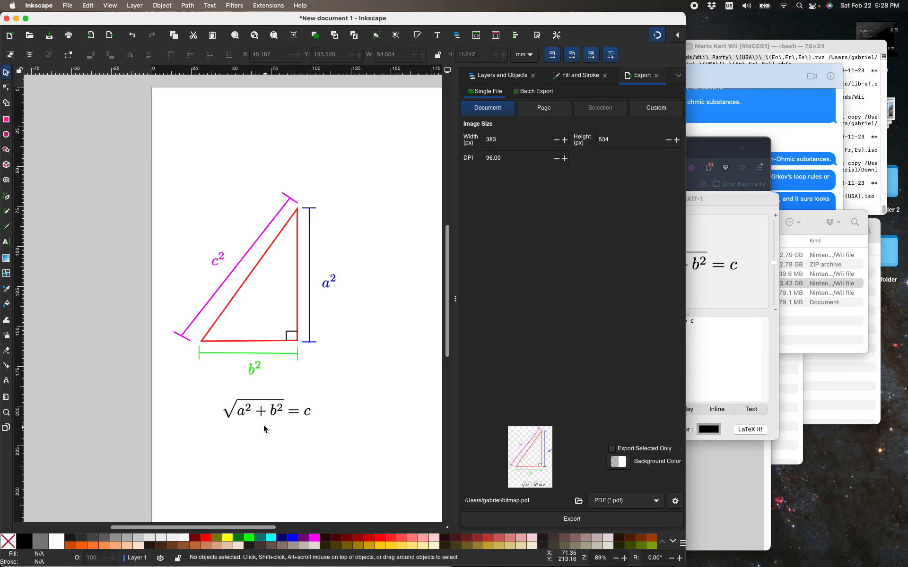
pyautogui.moveTo(206, 395); pyautogui.dragTo(337, 448)
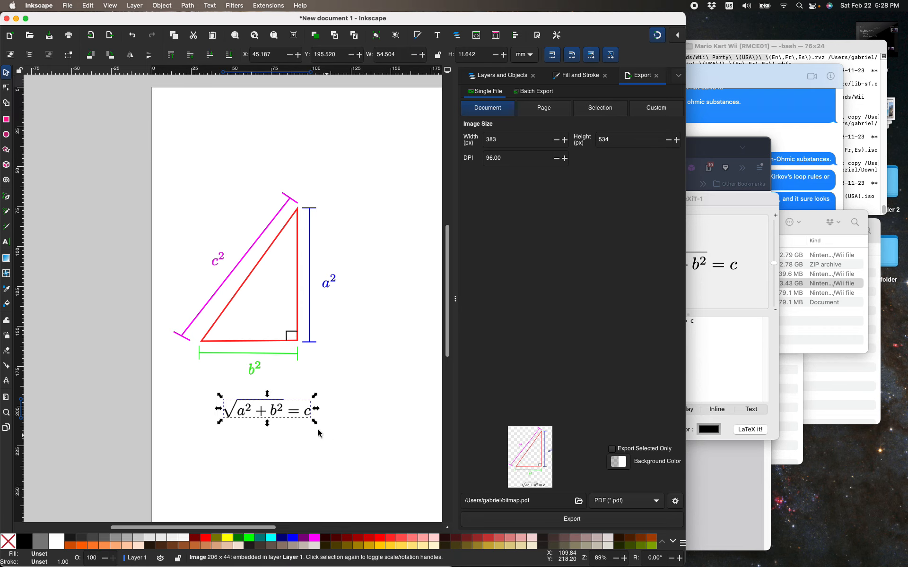
pyautogui.press('Left')
pyautogui.press('Left')
pyautogui.press('Left')
pyautogui.press('Left')
pyautogui.press('Left')
pyautogui.press('Left')
pyautogui.press('Left')
pyautogui.press('Left')
pyautogui.press('Left')
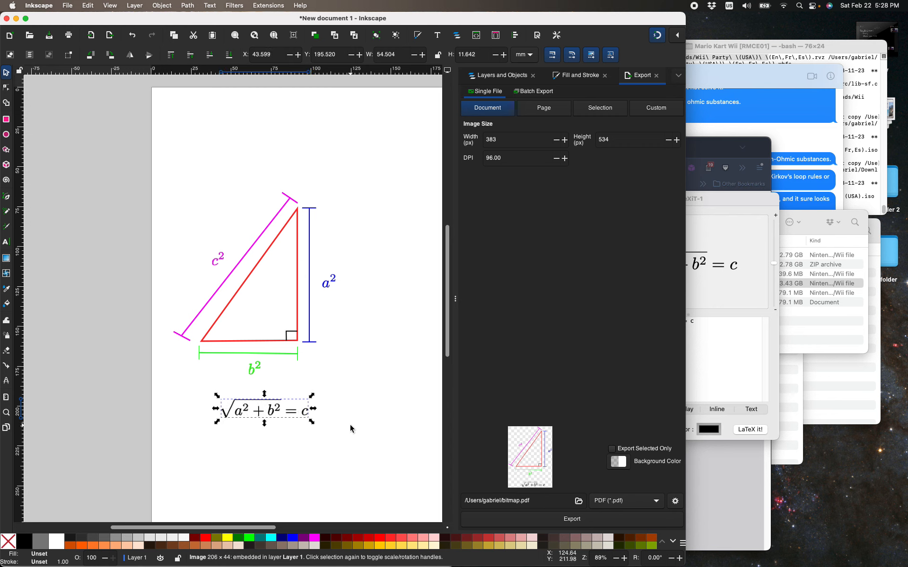
pyautogui.press('Left')
pyautogui.press('Up')
pyautogui.press('Up')
pyautogui.press('Up')
pyautogui.press('Up')
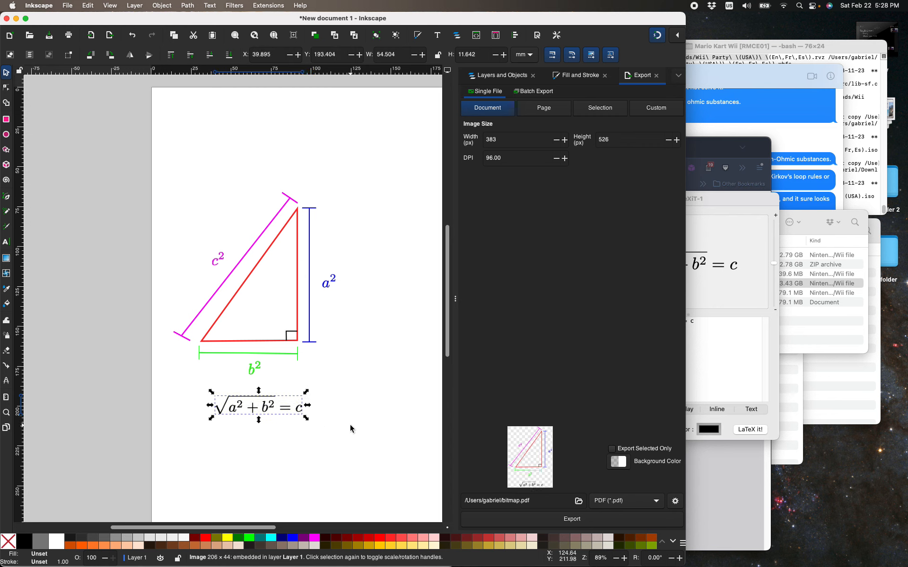